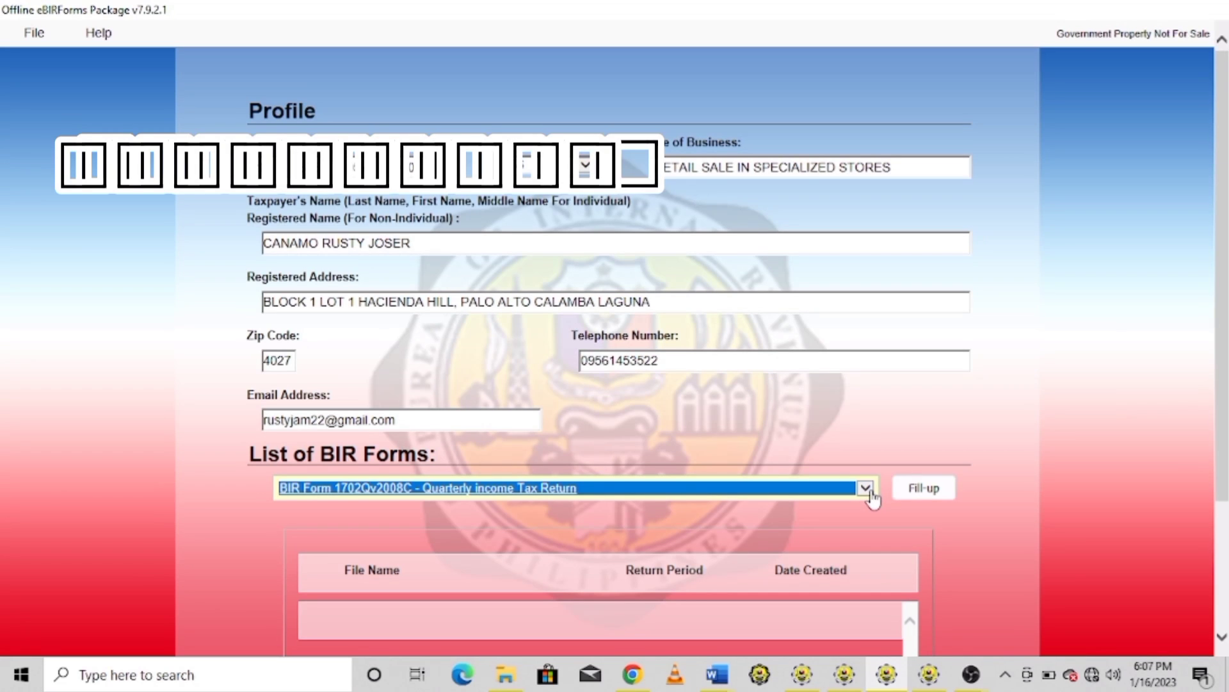
Choose BIR Form 2551Qv2018 from the forms list, start Fill-up and acknowledge the saved profile
{"action": "left_click", "coordinate": [865, 490]}
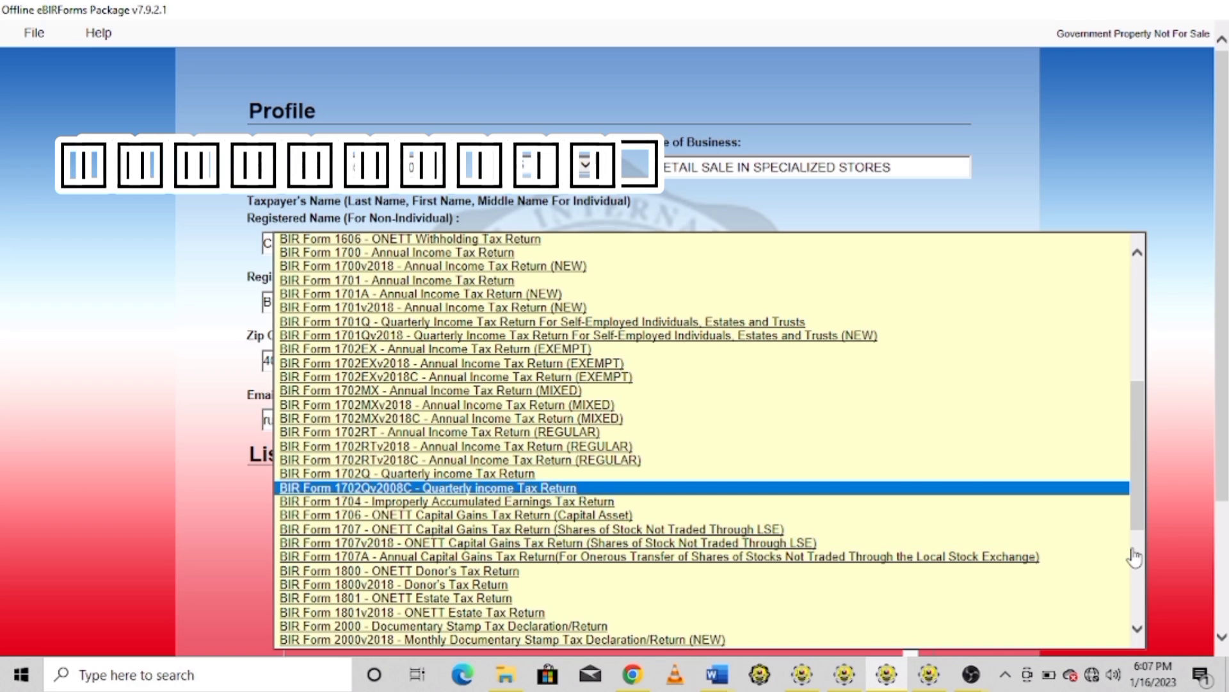
{"action": "scroll", "coordinate": [1134, 557], "scroll_direction": "down", "scroll_amount": 6}
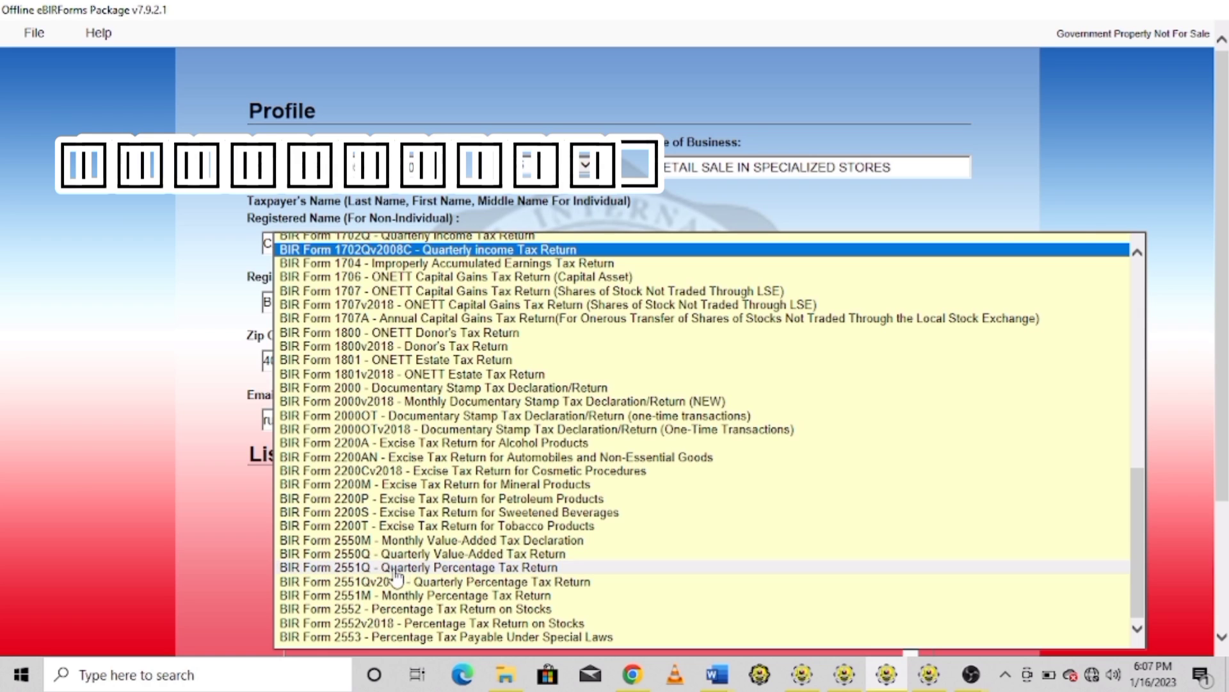
{"action": "left_click", "coordinate": [365, 581]}
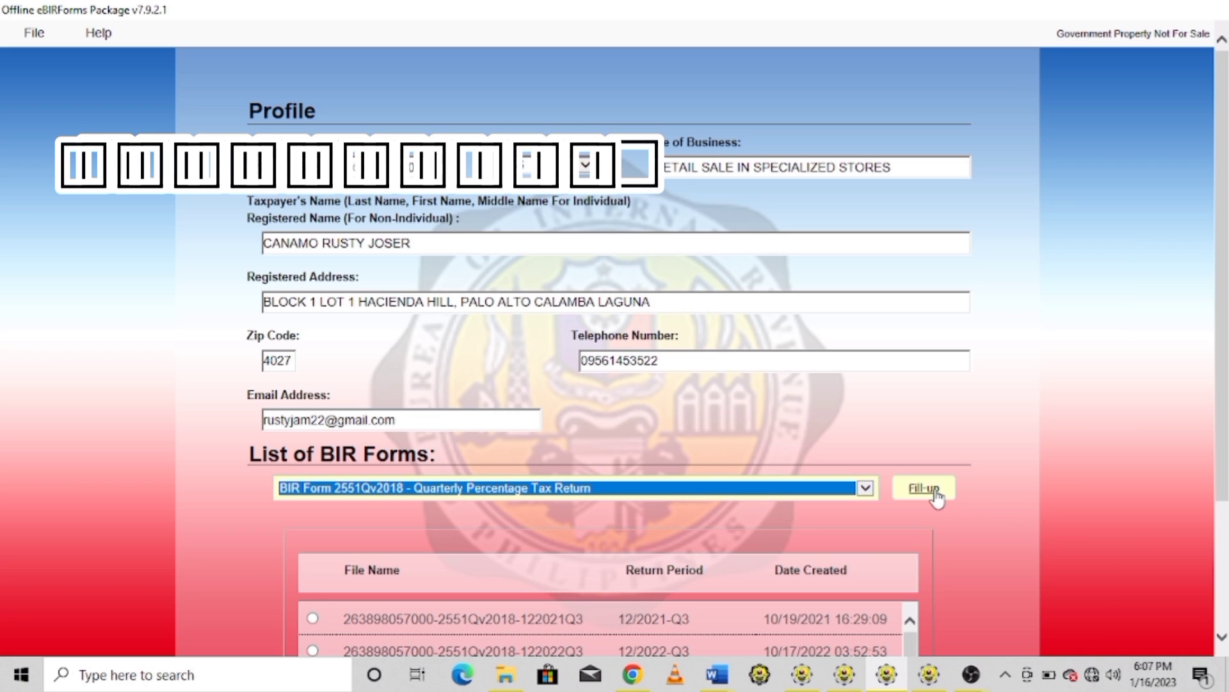
{"action": "left_click", "coordinate": [932, 488]}
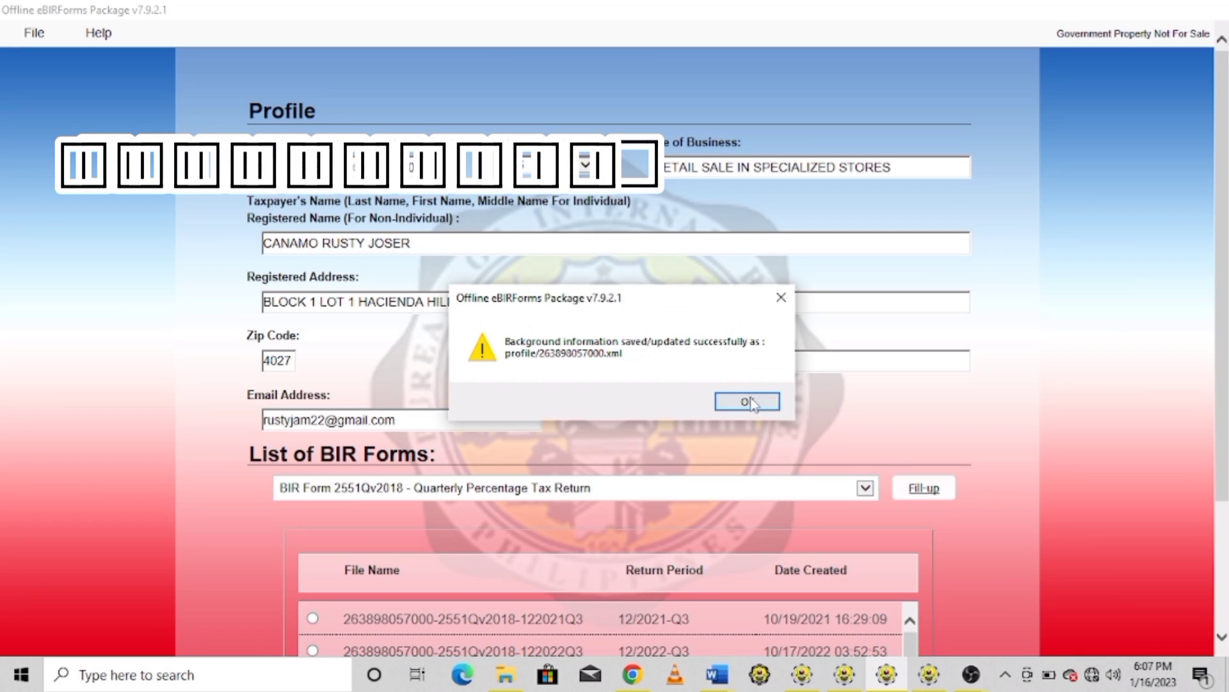
{"action": "left_click", "coordinate": [749, 402]}
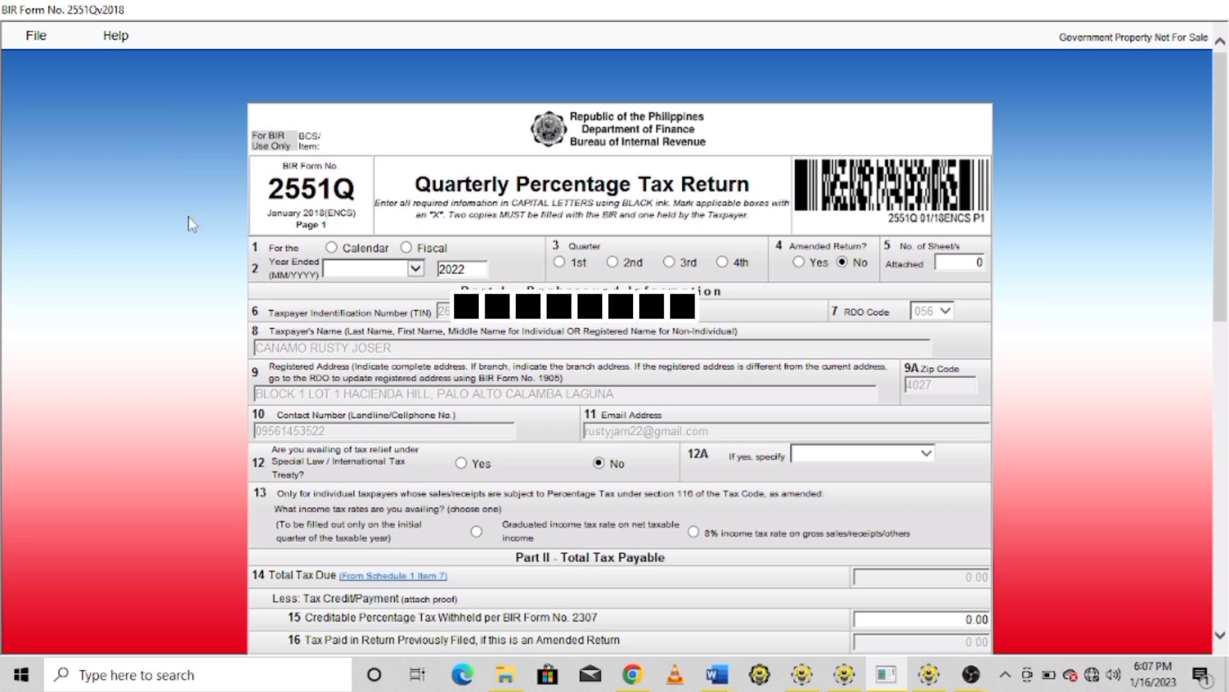
Set the return to calendar year 2022, fourth quarter
{"action": "left_click", "coordinate": [332, 248]}
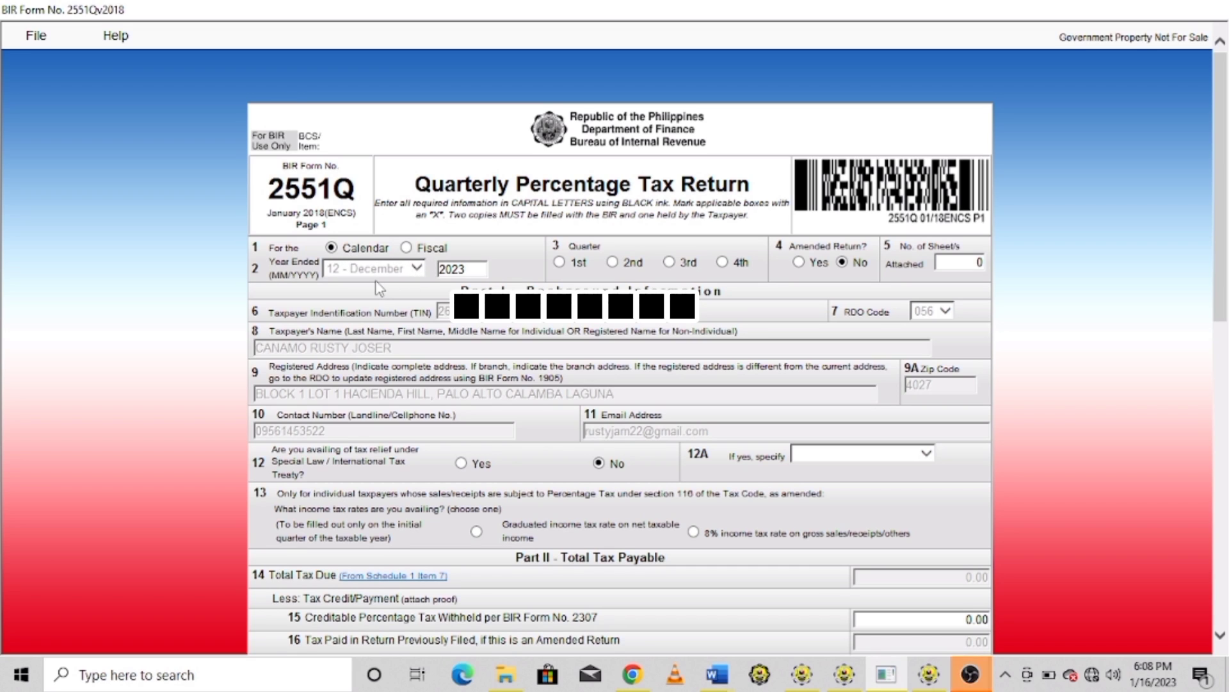
{"action": "double_click", "coordinate": [472, 273]}
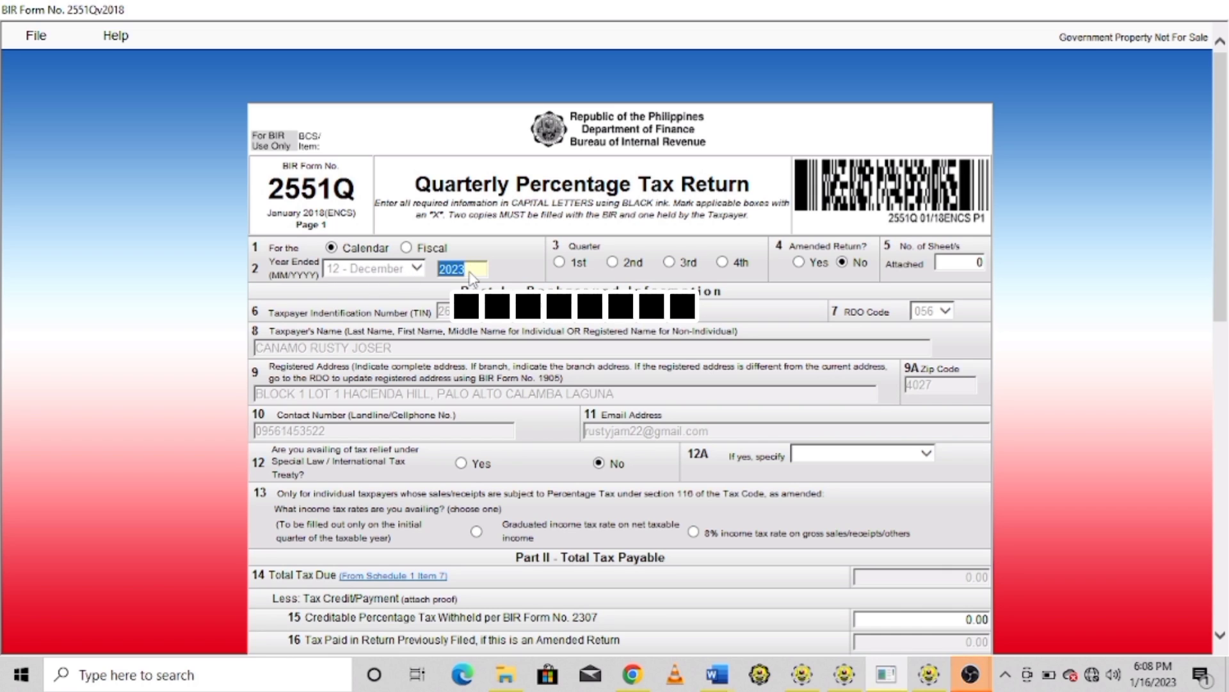
{"action": "type", "text": "2022"}
{"action": "left_click", "coordinate": [722, 262]}
Select the graduated income tax rate in item 13 and continue to page 2
{"action": "left_click", "coordinate": [479, 532]}
{"action": "left_click", "coordinate": [1227, 349]}
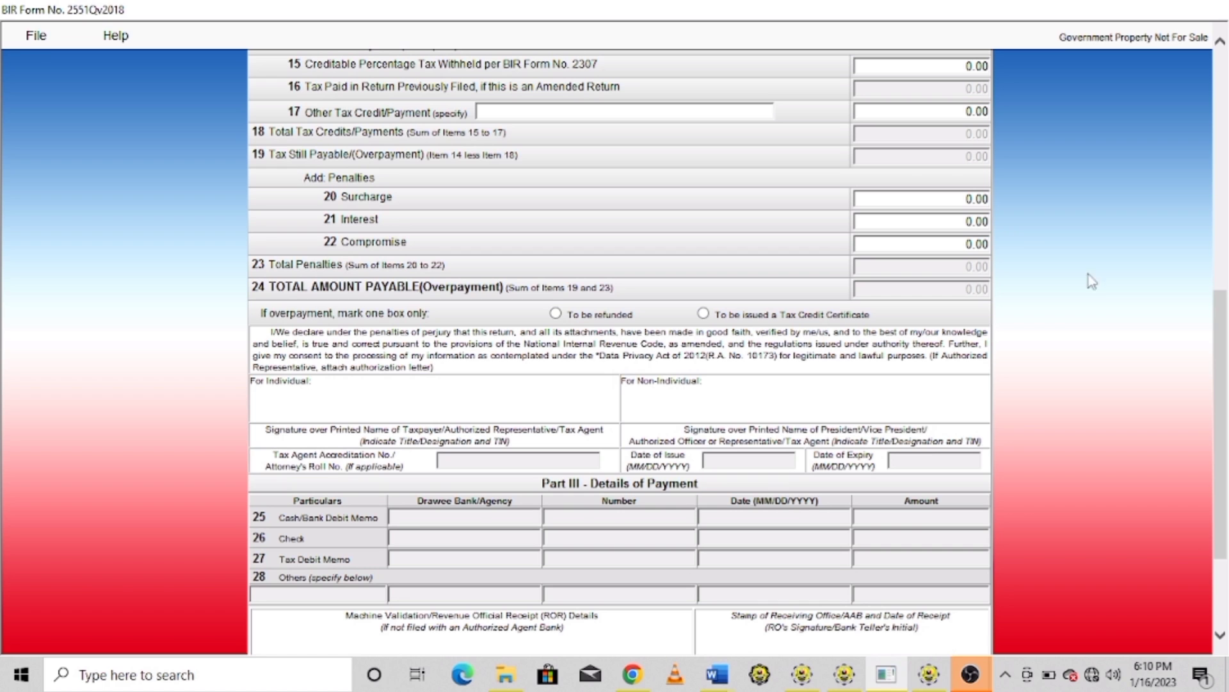
{"action": "scroll", "coordinate": [1227, 576], "scroll_direction": "down", "scroll_amount": 3}
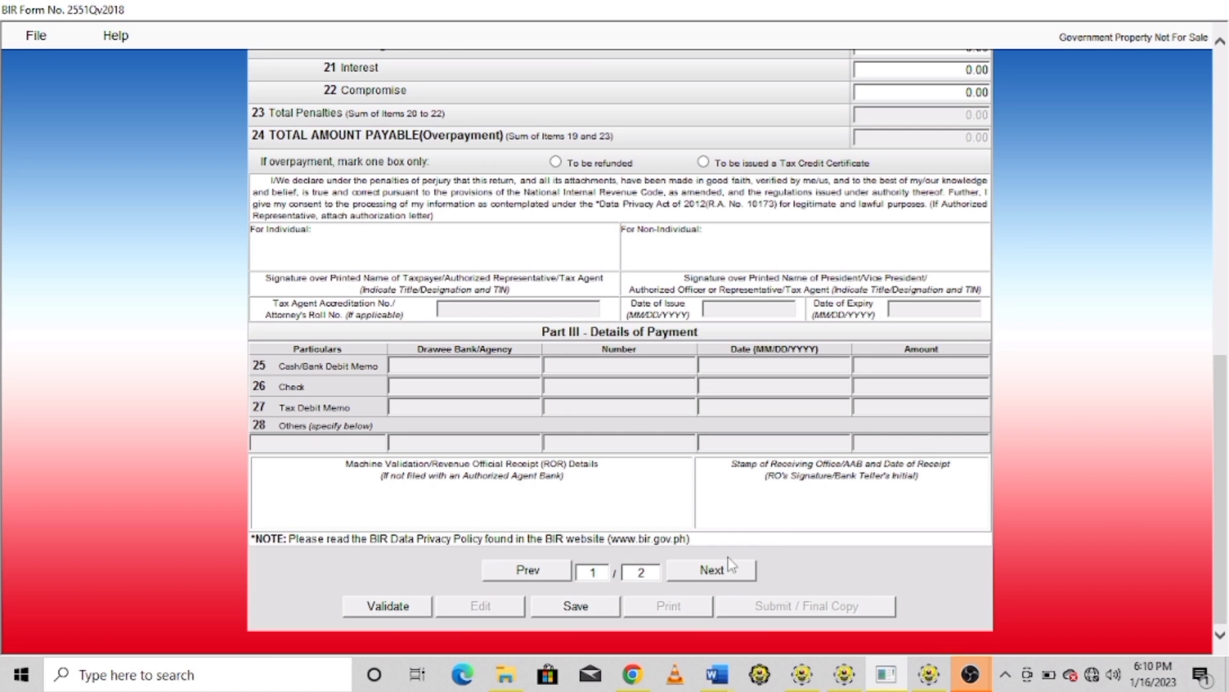
{"action": "left_click", "coordinate": [708, 574]}
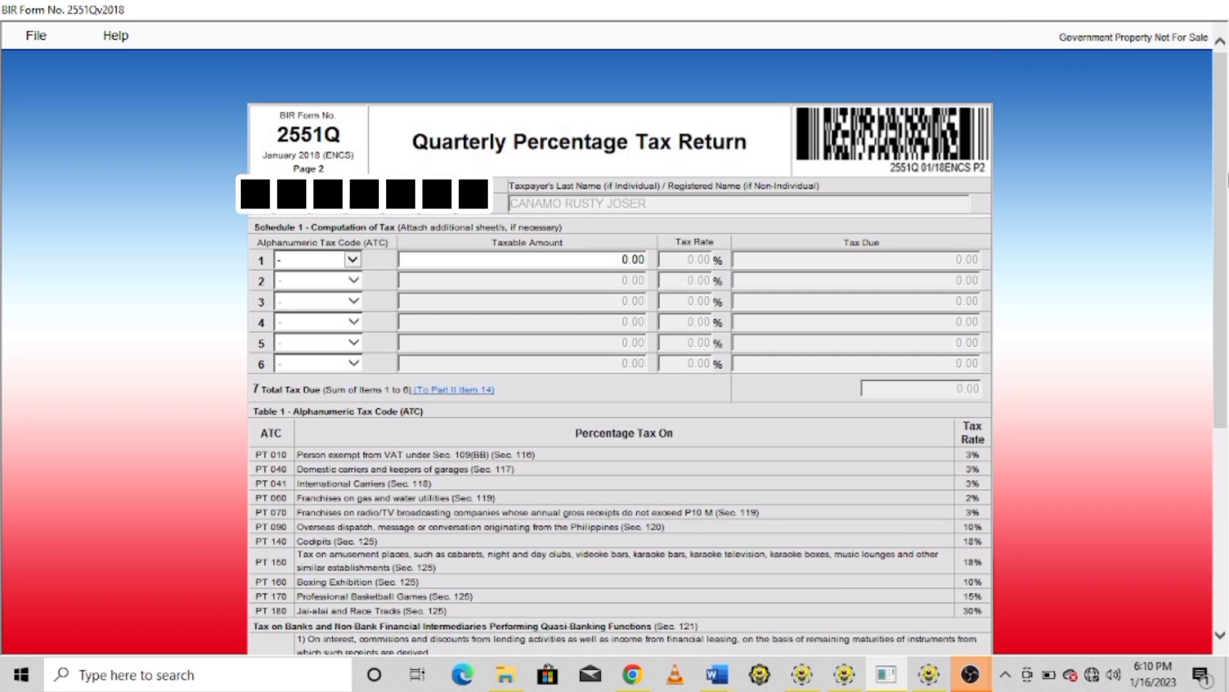
Set row 1's ATC to the 1% PT 010 code in Schedule 1
{"action": "left_click", "coordinate": [354, 261]}
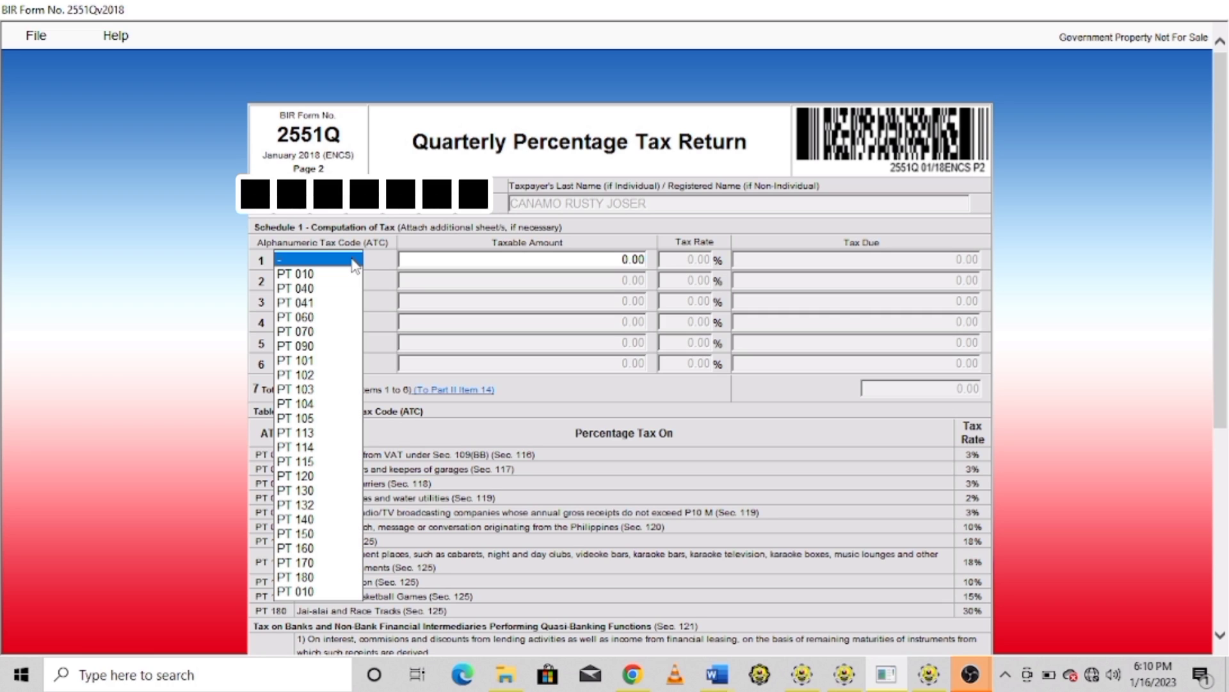
{"action": "left_click", "coordinate": [309, 276]}
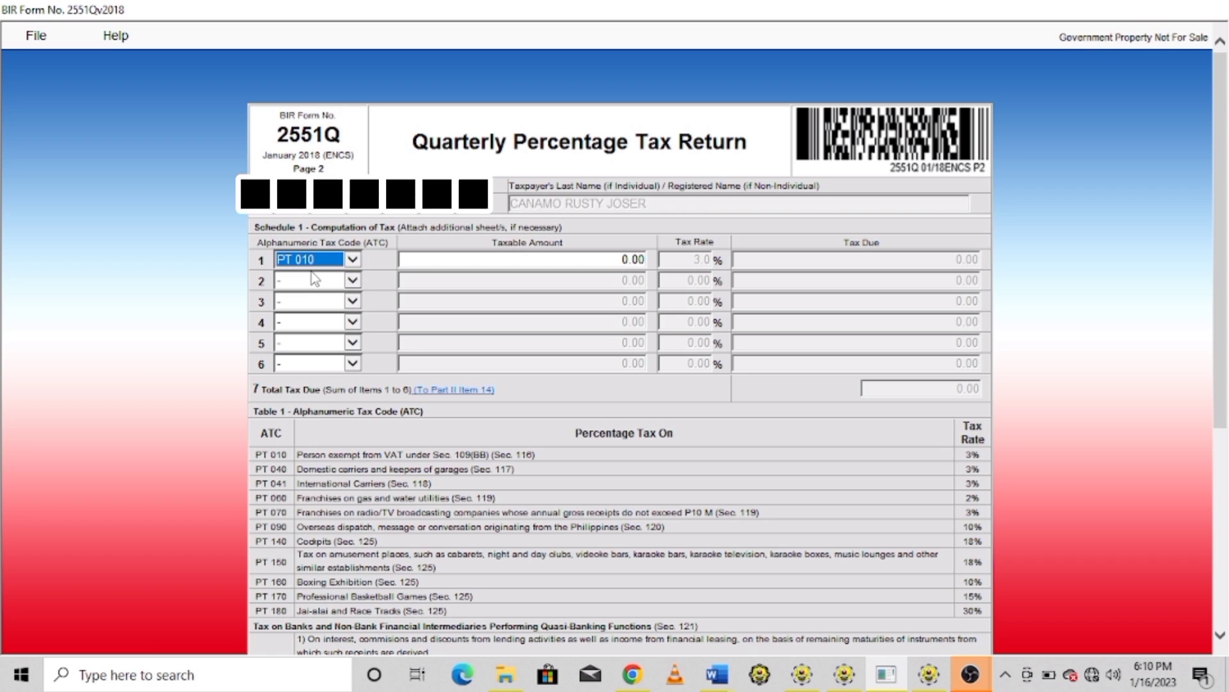
{"action": "left_click", "coordinate": [353, 261]}
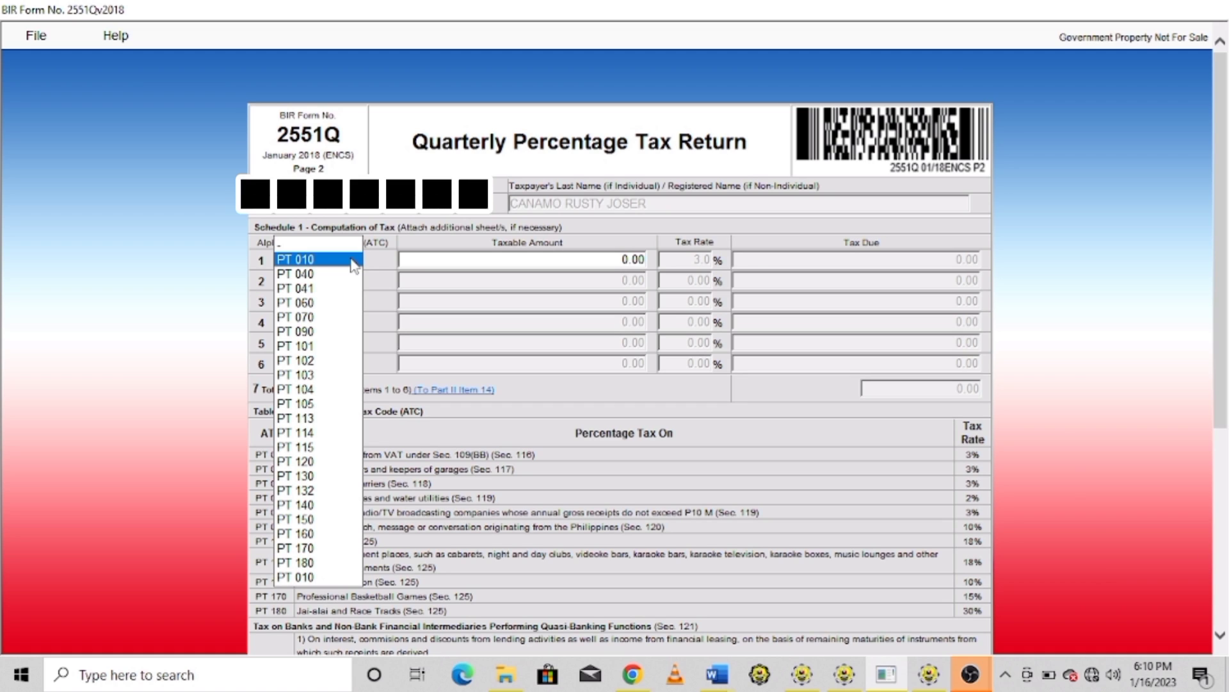
{"action": "left_click", "coordinate": [310, 578]}
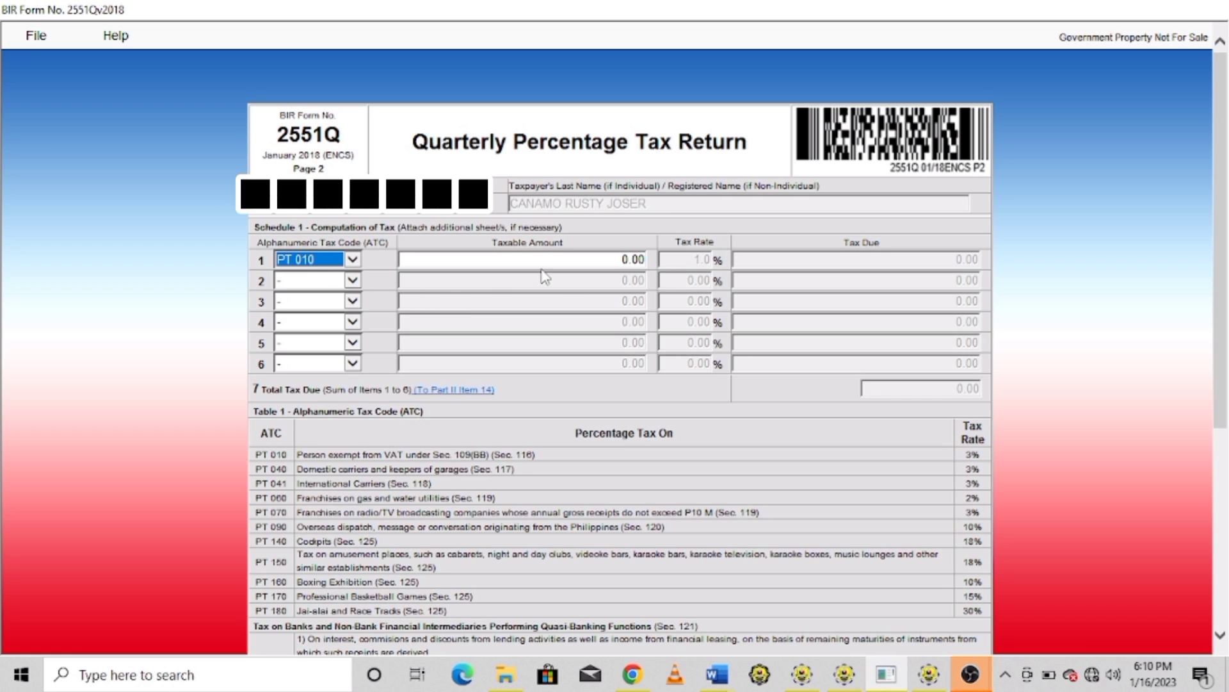
{"action": "left_click", "coordinate": [613, 264]}
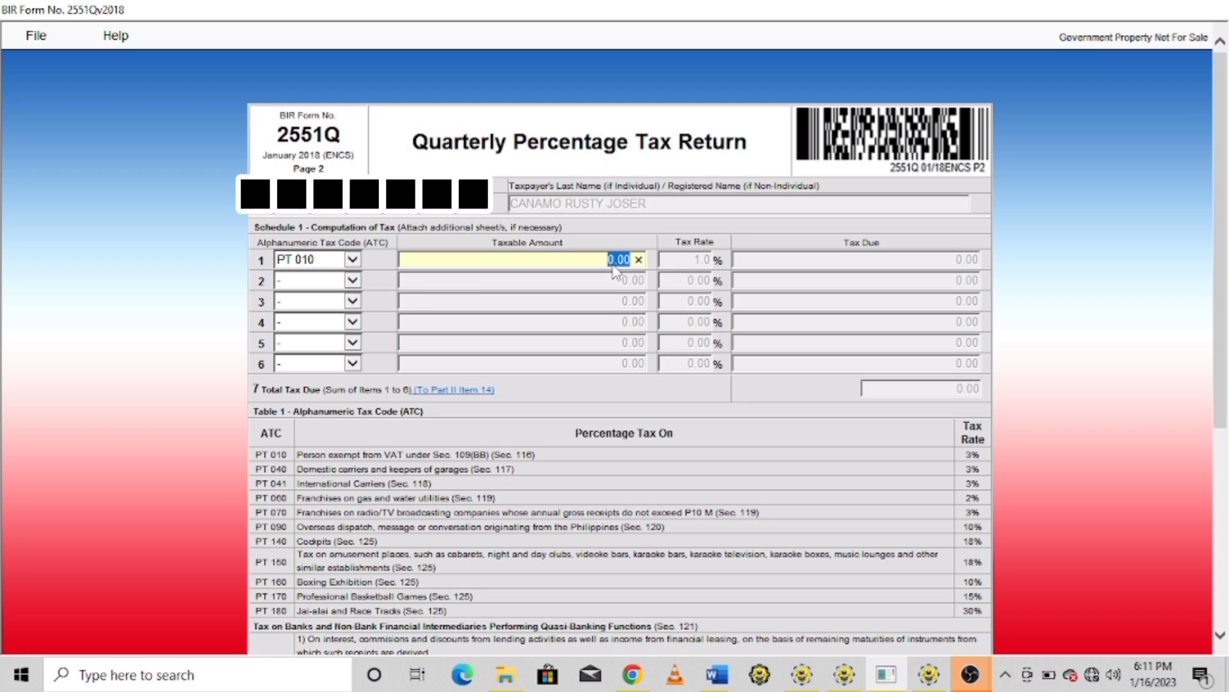
Enter 30,000 as row 1's taxable amount
{"action": "type", "text": "300"}
{"action": "type", "text": "00"}
{"action": "key", "text": "Tab"}
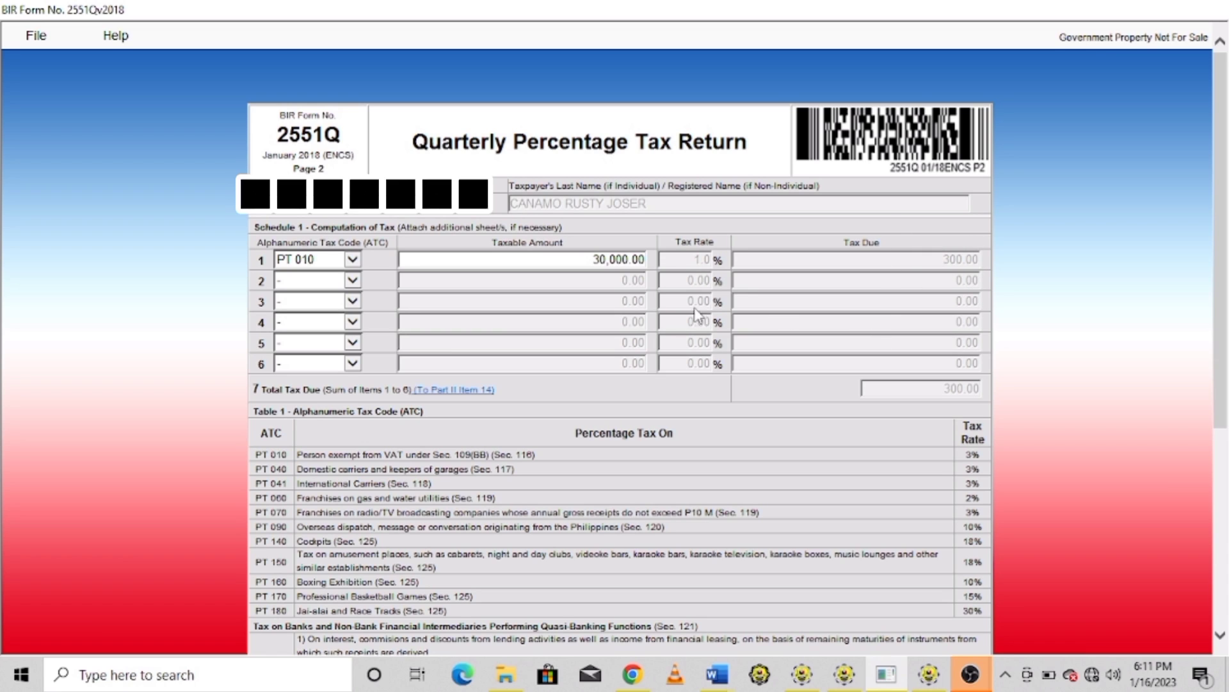
Reselect the 1% PT 010 code for row 1, giving 300.00 tax due
{"action": "left_click", "coordinate": [354, 262]}
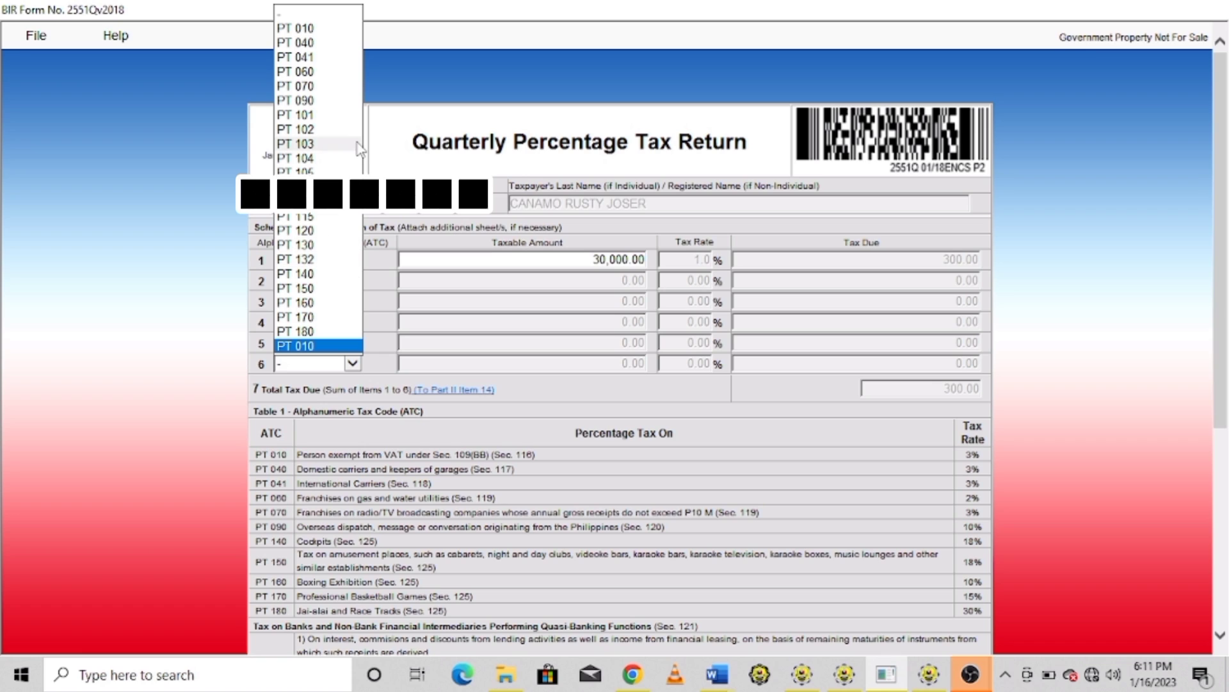
{"action": "left_click", "coordinate": [311, 30]}
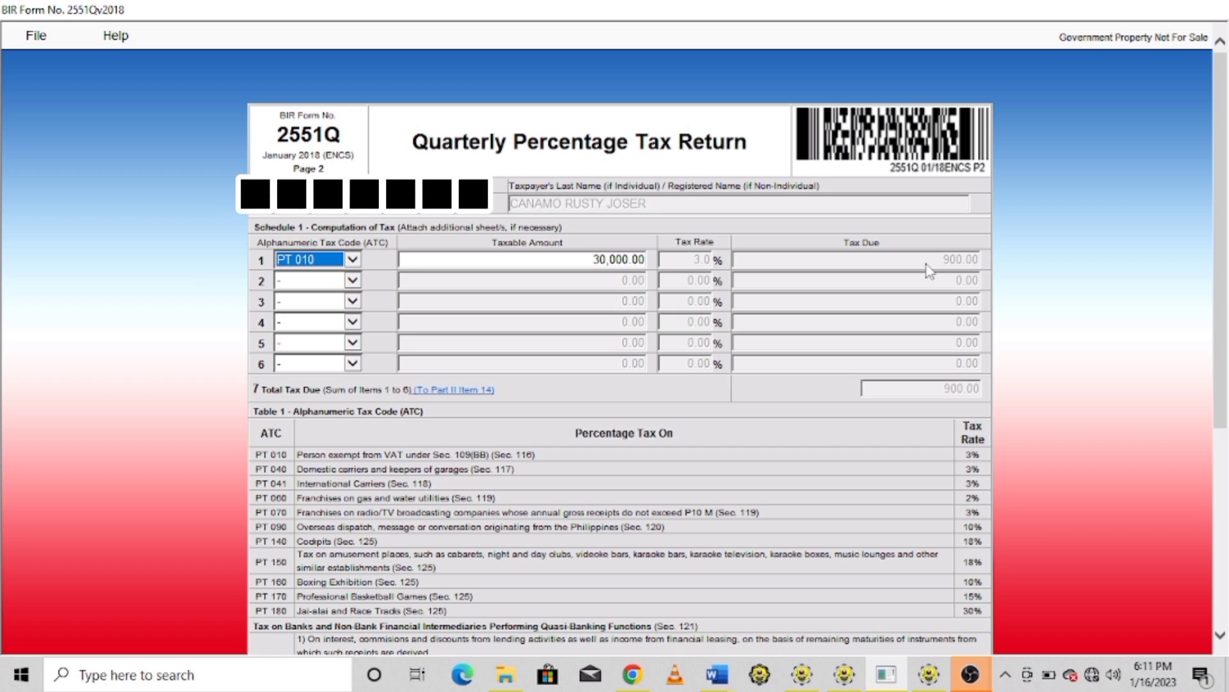
{"action": "left_click", "coordinate": [359, 260]}
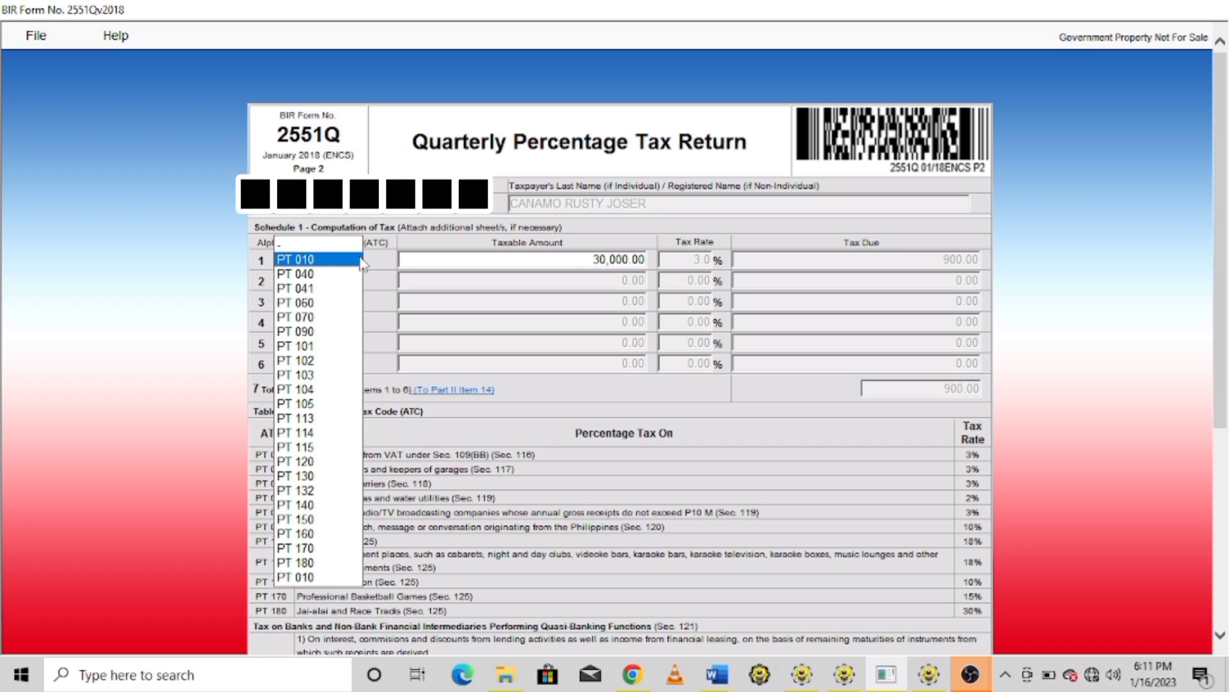
{"action": "left_click", "coordinate": [314, 578]}
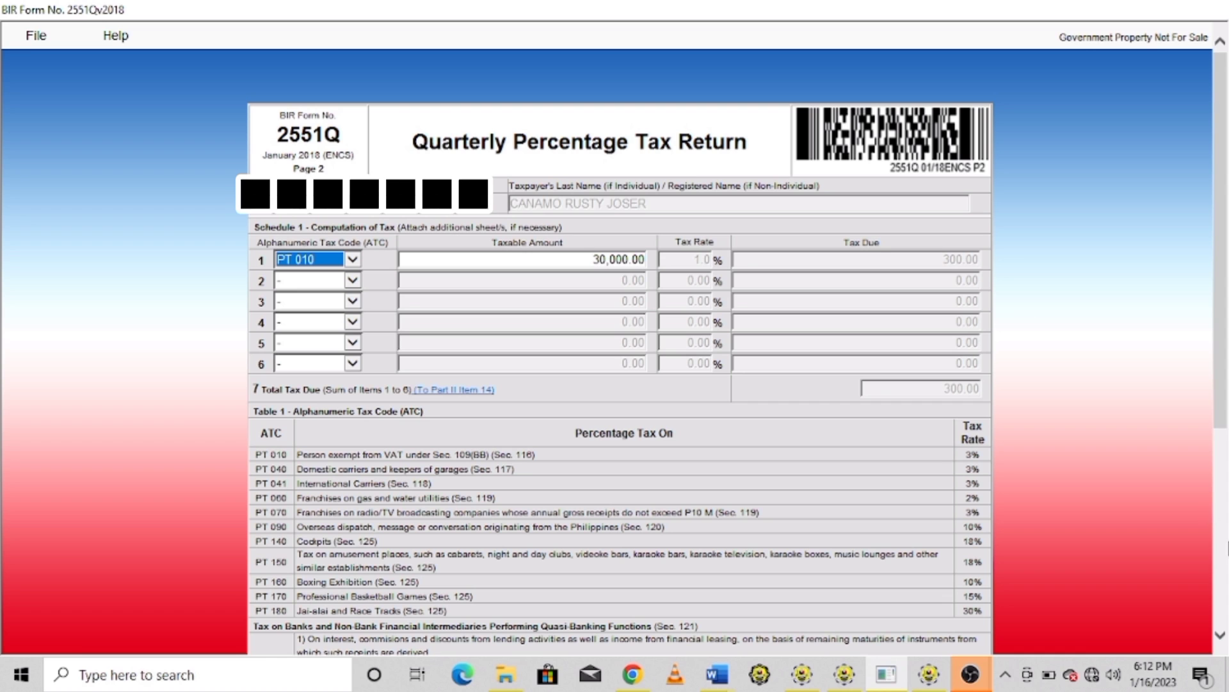
Return to page 1 and bring item 24, Total Amount Payable 300.00, into view
{"action": "scroll", "coordinate": [1227, 543], "scroll_direction": "down", "scroll_amount": 5}
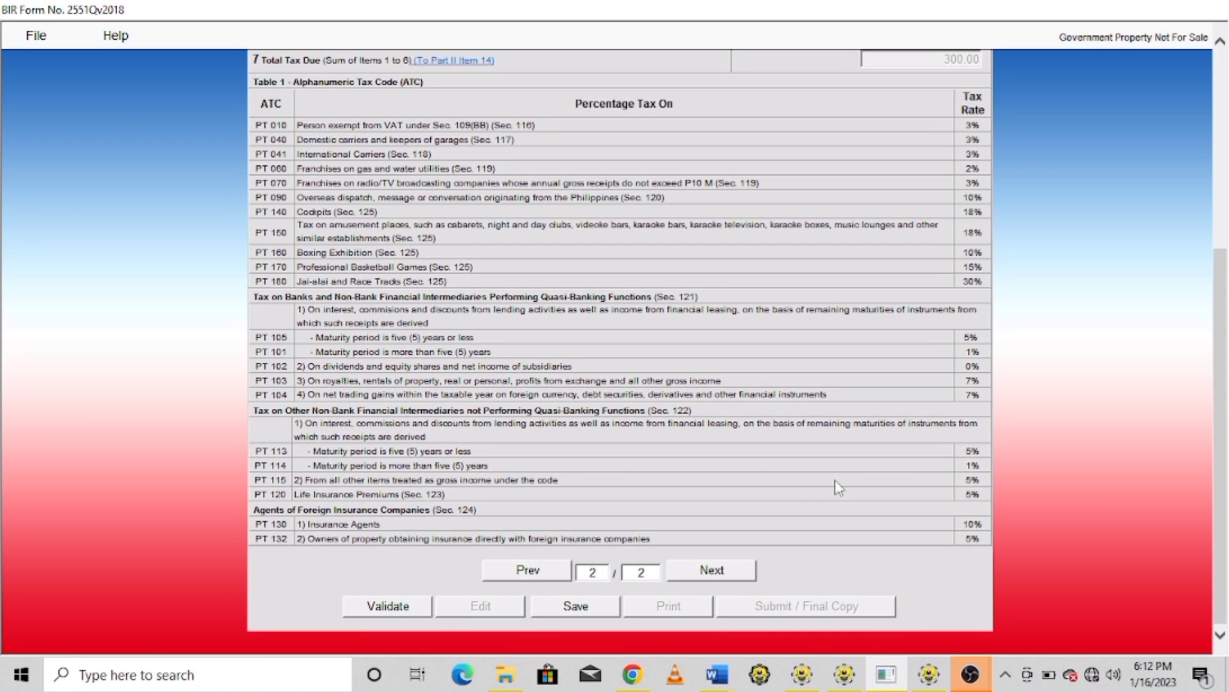
{"action": "left_click", "coordinate": [554, 570]}
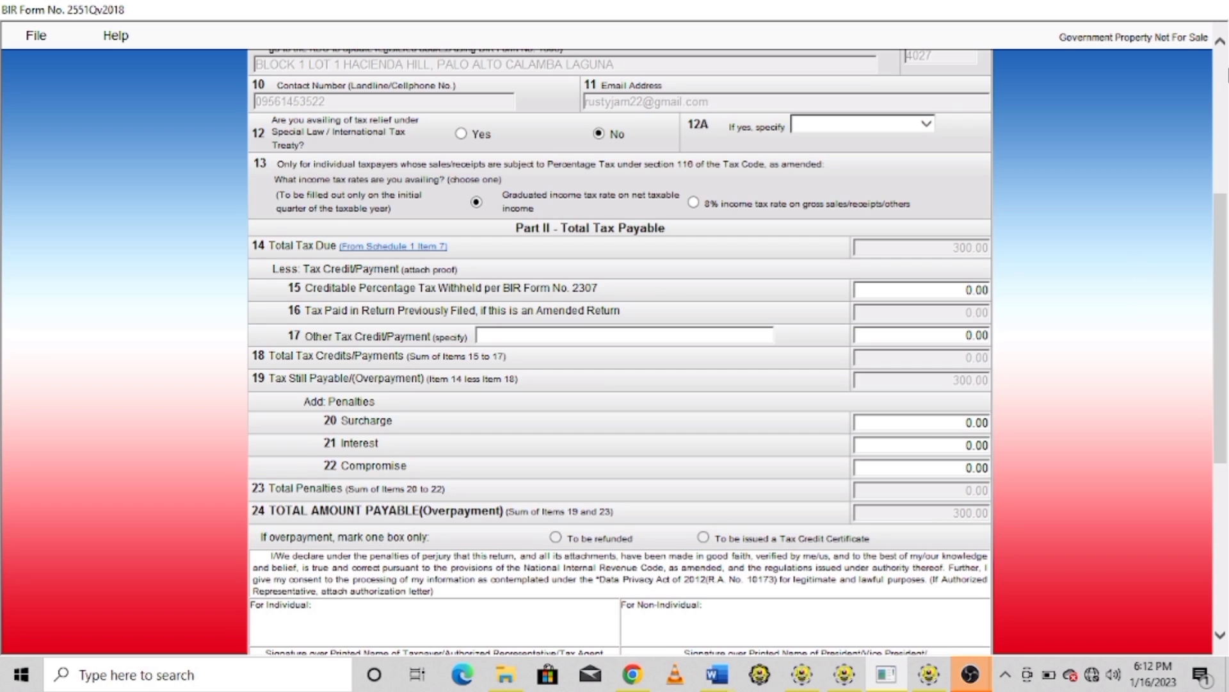
{"action": "scroll", "coordinate": [1223, 88], "scroll_direction": "up", "scroll_amount": 5}
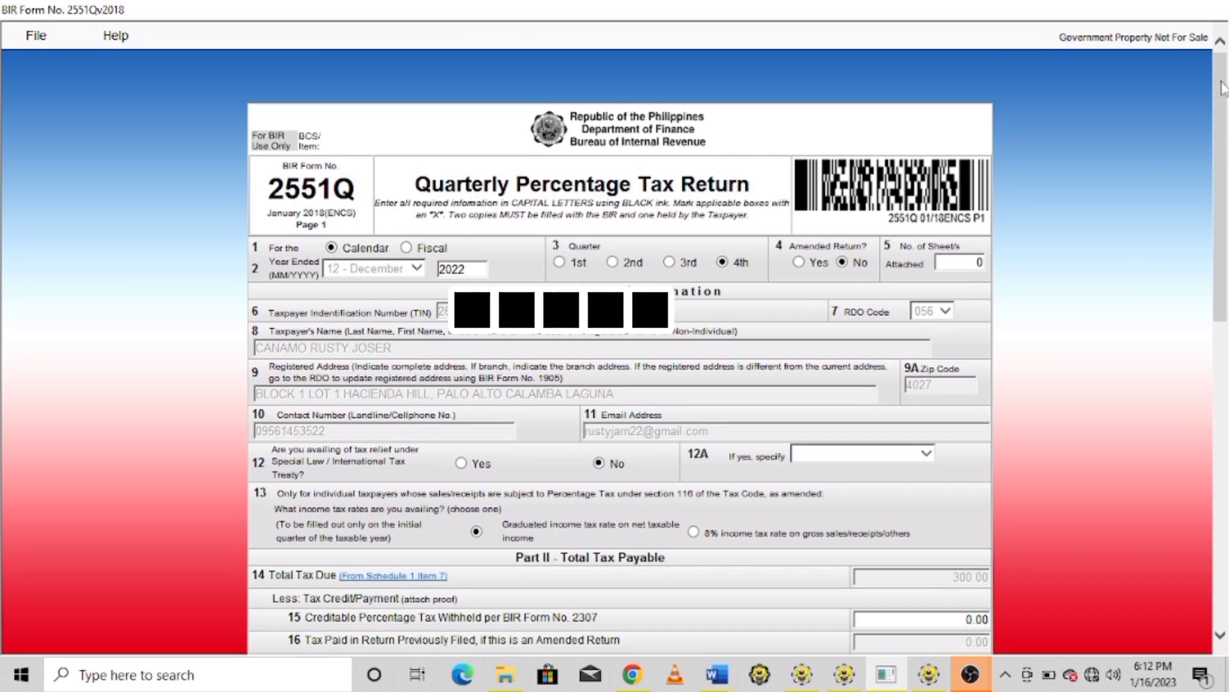
{"action": "left_click", "coordinate": [1223, 366]}
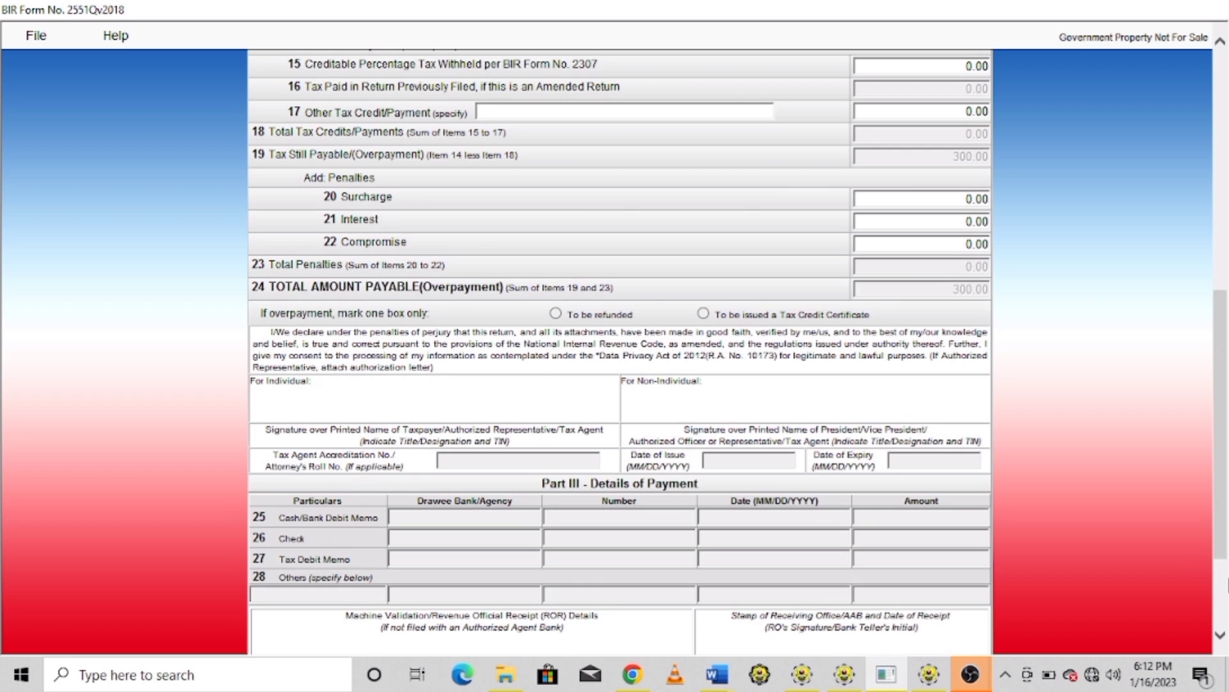
{"action": "left_click", "coordinate": [1228, 579]}
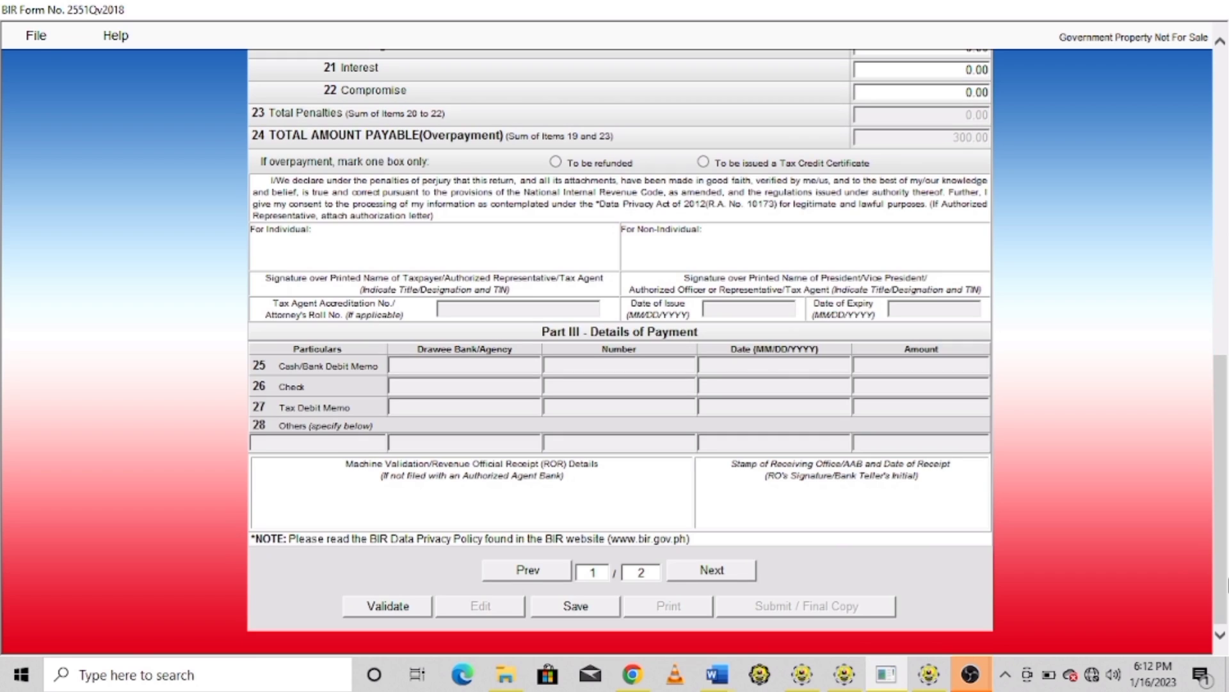
Validate the return, dismiss the success message, and submit it as final copy
{"action": "left_click", "coordinate": [399, 606]}
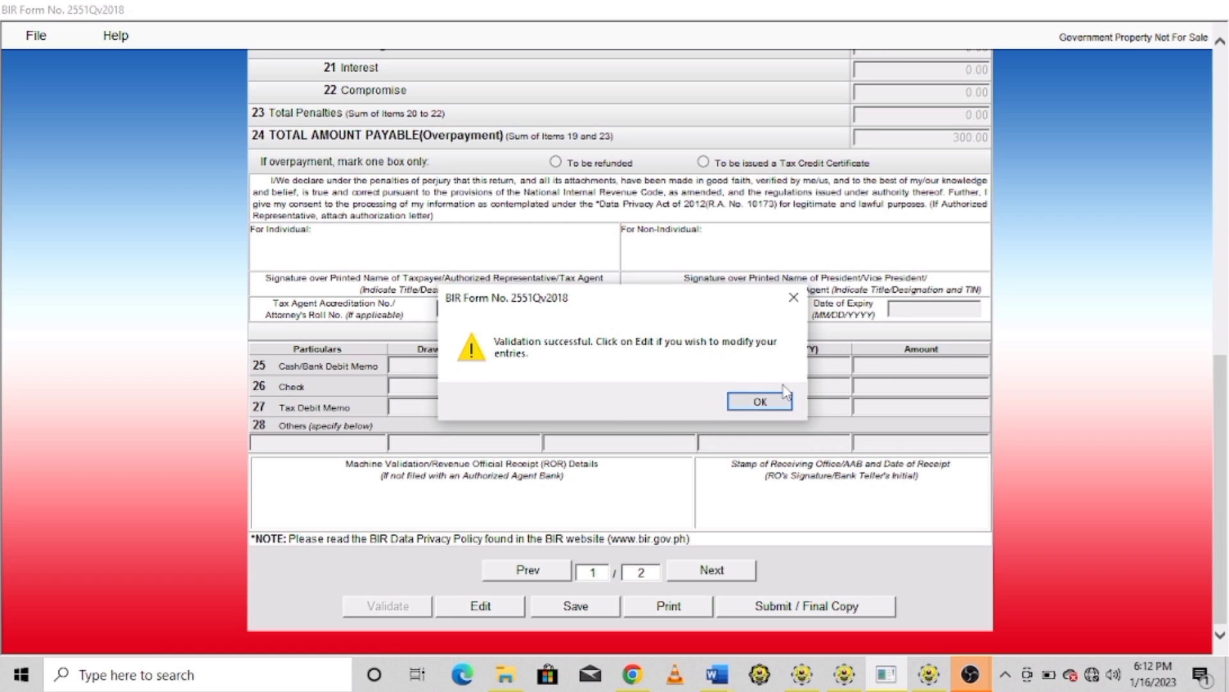
{"action": "left_click", "coordinate": [760, 402]}
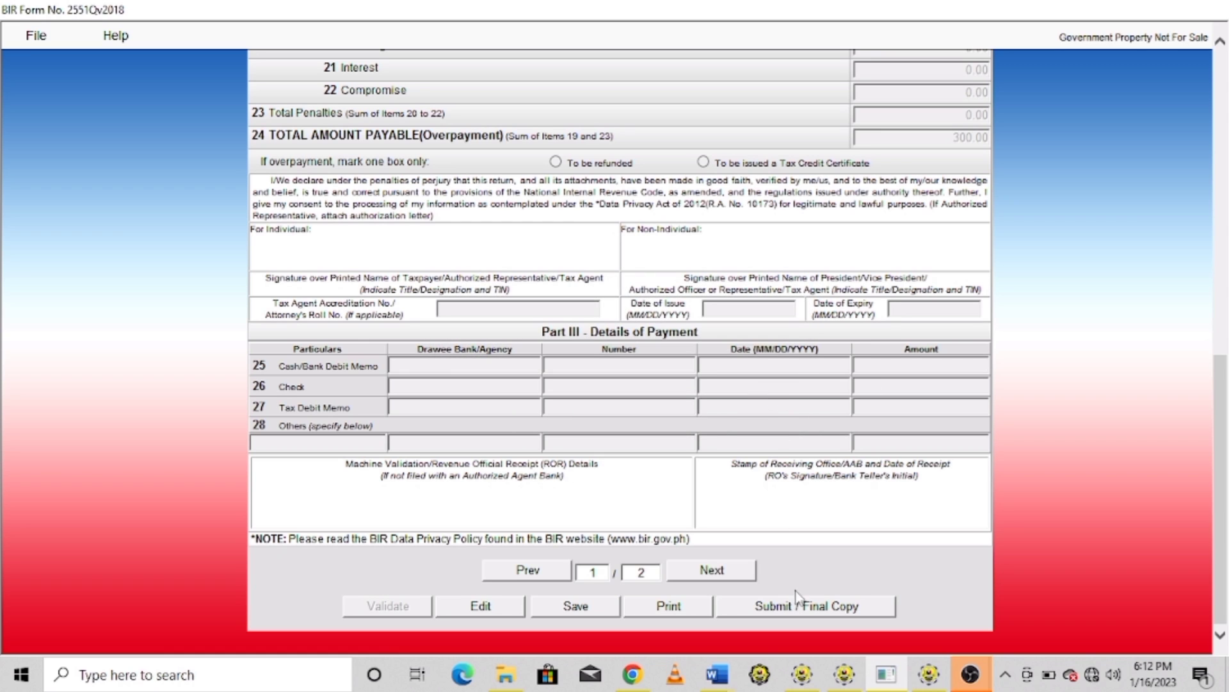
{"action": "left_click", "coordinate": [800, 608]}
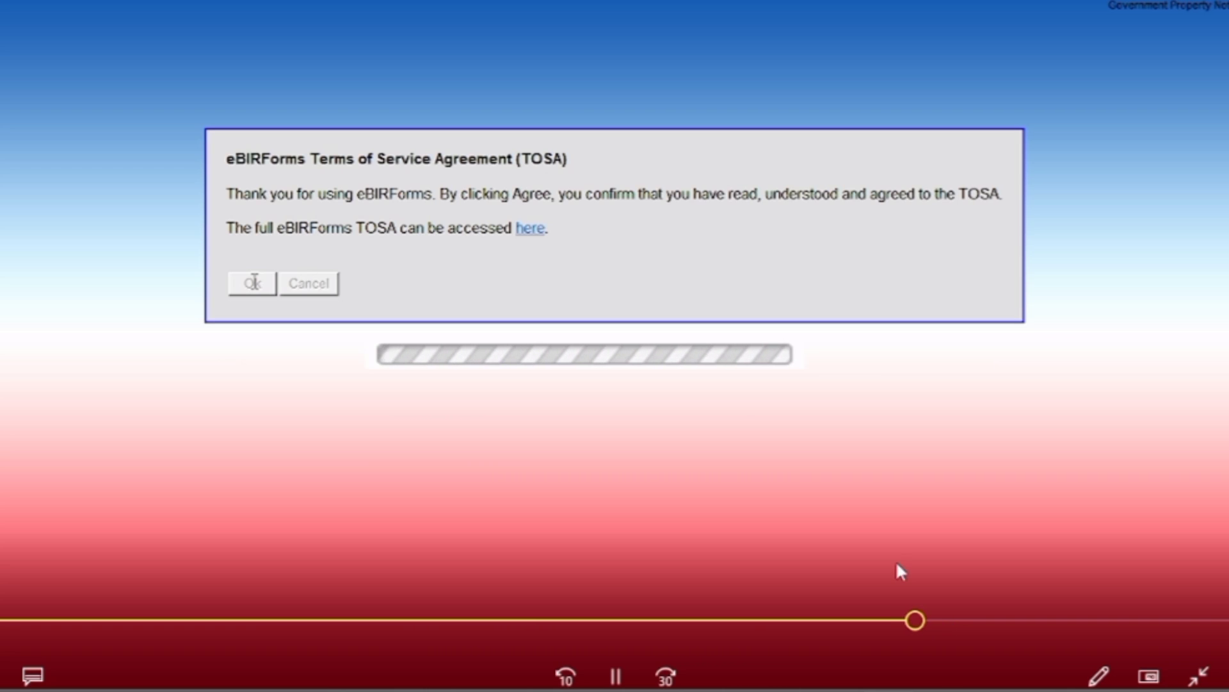
Accept the eBIRForms terms of service to submit the return
{"action": "left_click", "coordinate": [951, 619]}
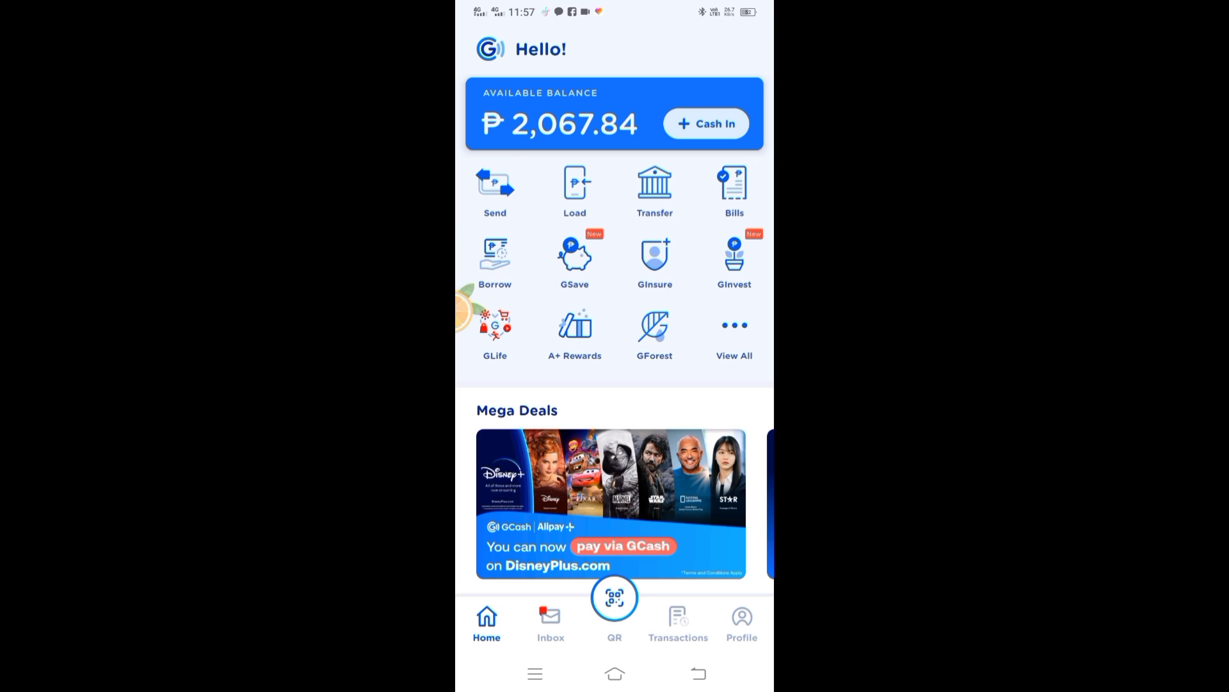
Select BIR from the Government billers in GCash Bills
{"action": "left_click", "coordinate": [735, 189]}
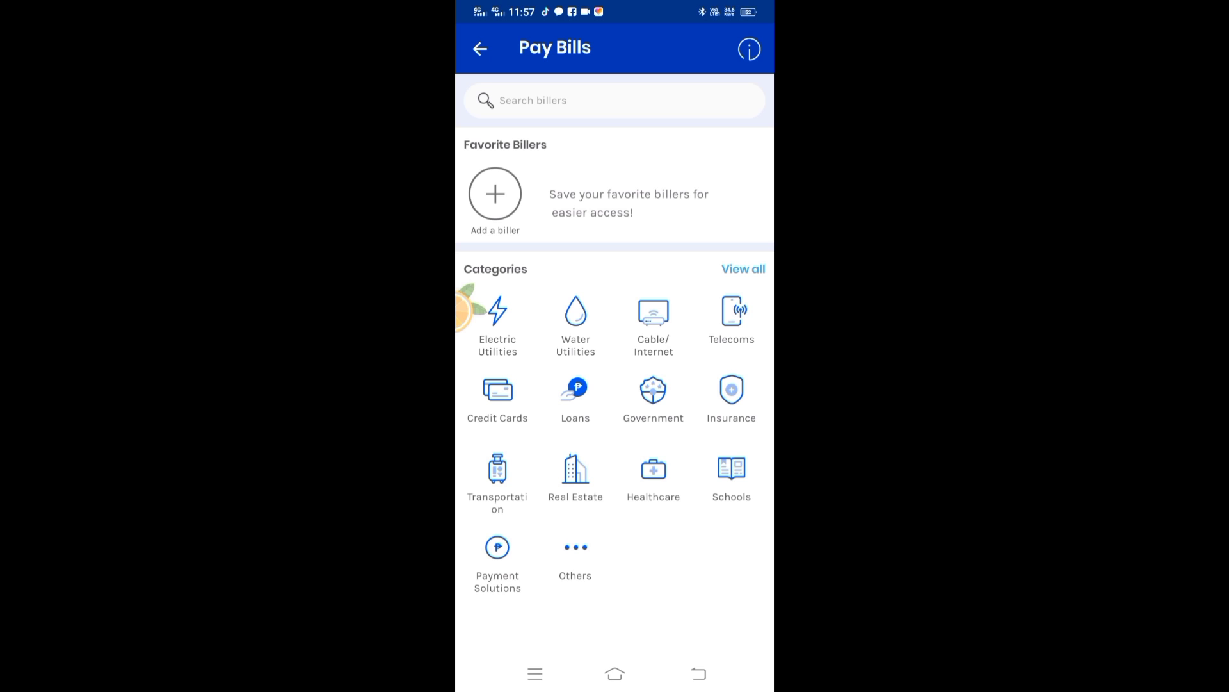
{"action": "left_click", "coordinate": [653, 391]}
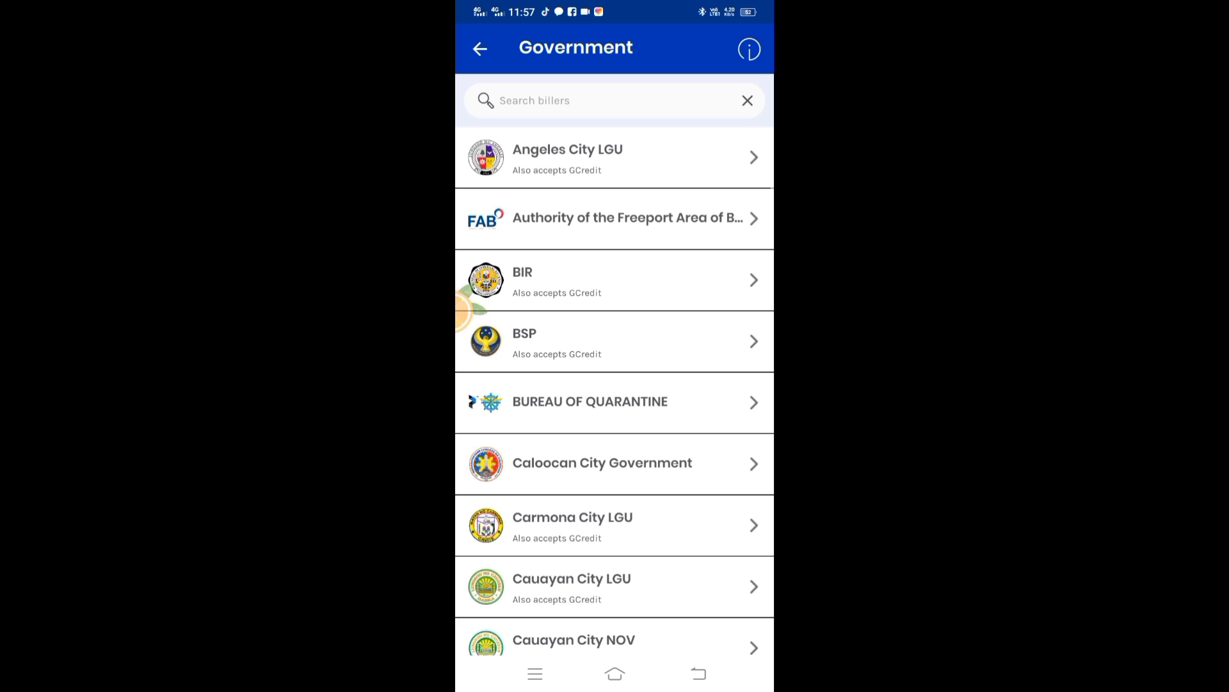
{"action": "scroll", "coordinate": [646, 282], "scroll_direction": "down", "scroll_amount": 1}
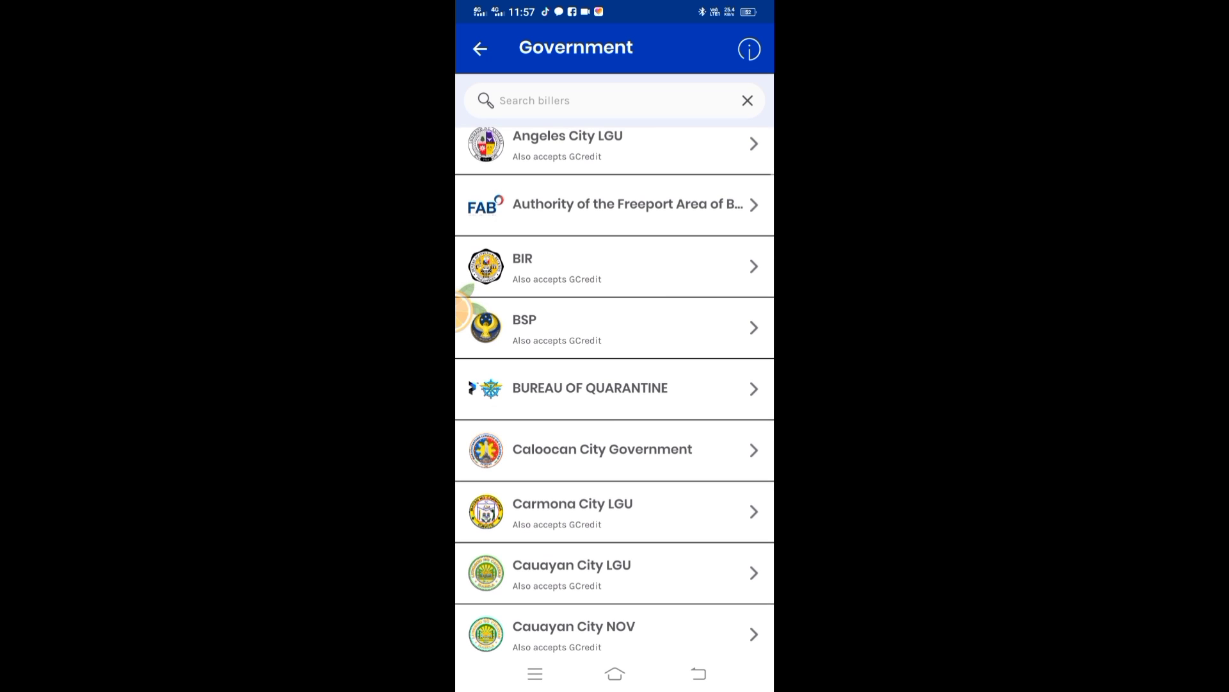
{"action": "left_click", "coordinate": [614, 266]}
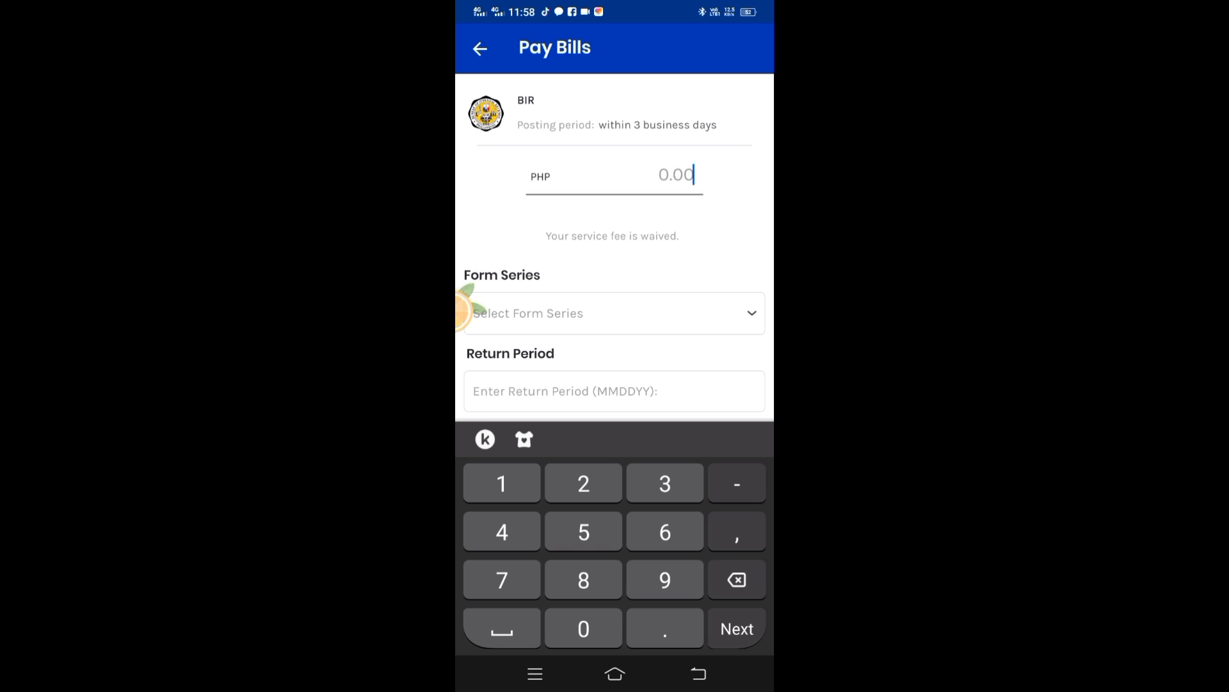
Enter PHP 300 as the BIR payment amount
{"action": "type", "text": "38"}
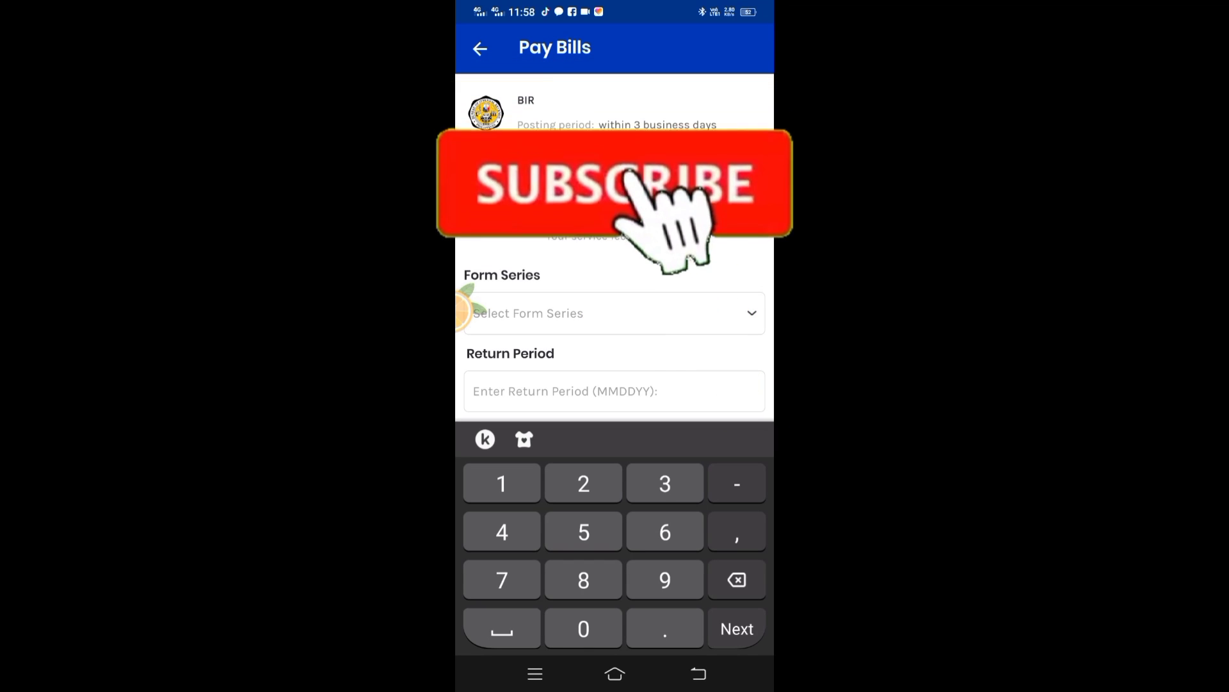
{"action": "type", "text": "0"}
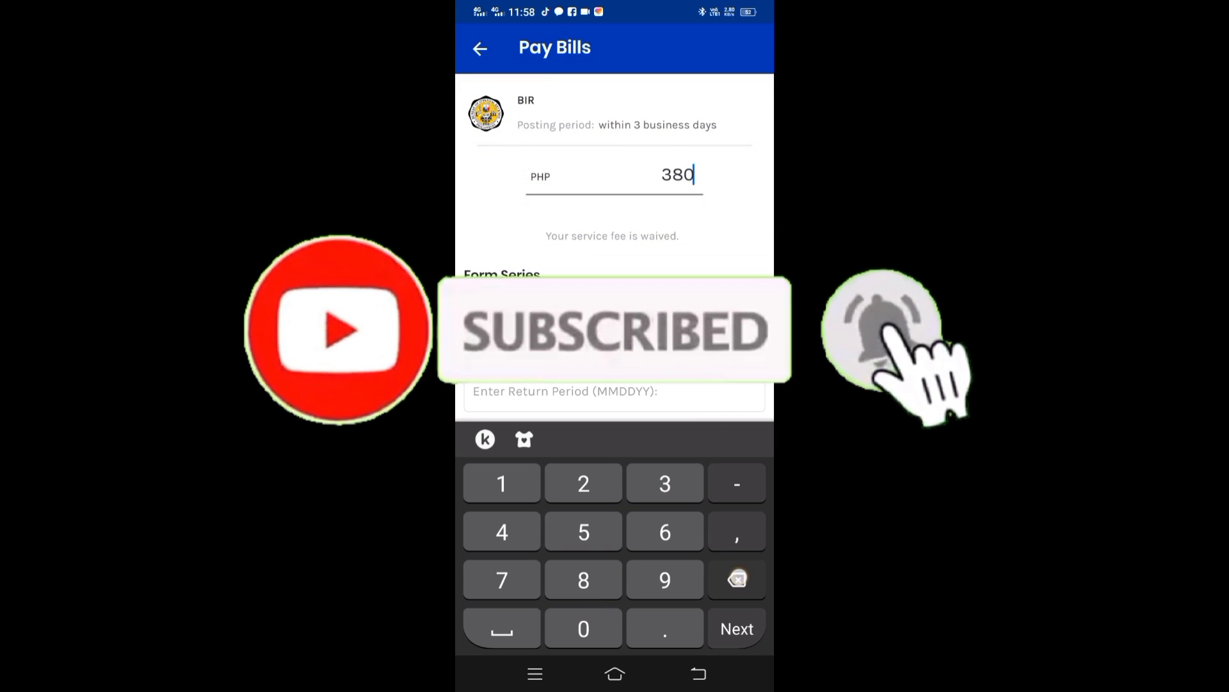
{"action": "key", "text": "BackSpace"}
{"action": "key", "text": "BackSpace"}
{"action": "type", "text": "00"}
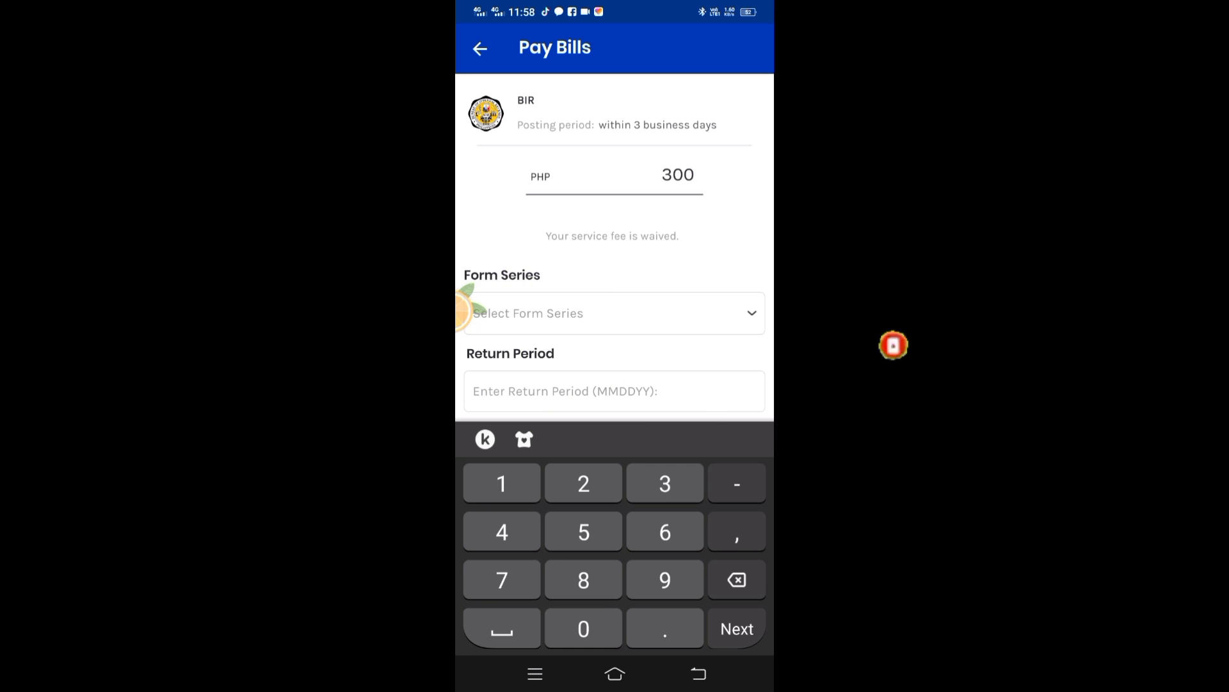
{"action": "left_click", "coordinate": [673, 175]}
{"action": "left_click", "coordinate": [698, 173]}
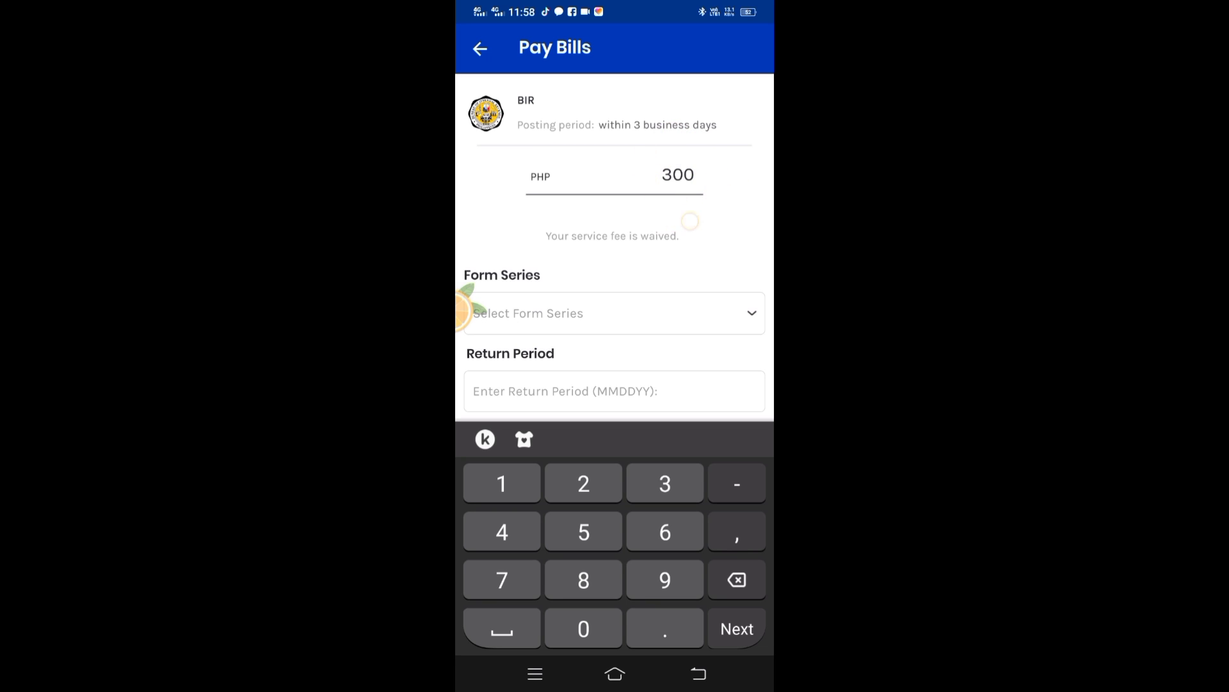
Choose Form Series 2500 (Percentage Tax and VAT), FormNumber 2551Q and TaxType PT
{"action": "left_click", "coordinate": [743, 313]}
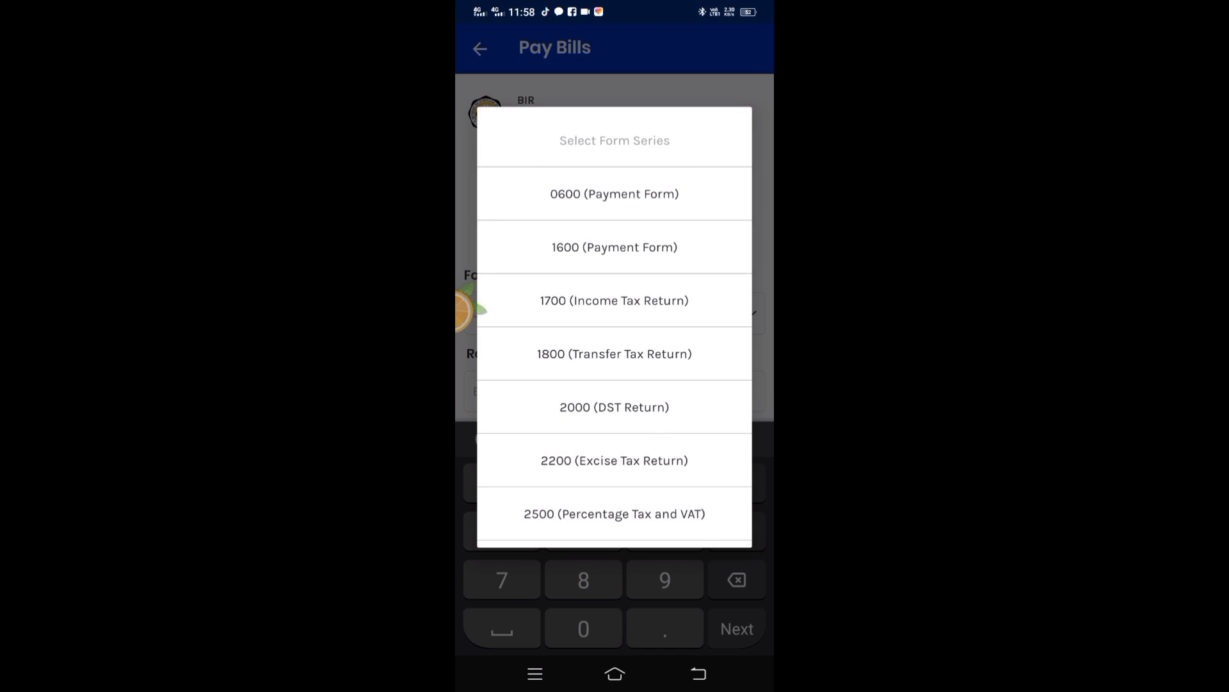
{"action": "left_click", "coordinate": [618, 512]}
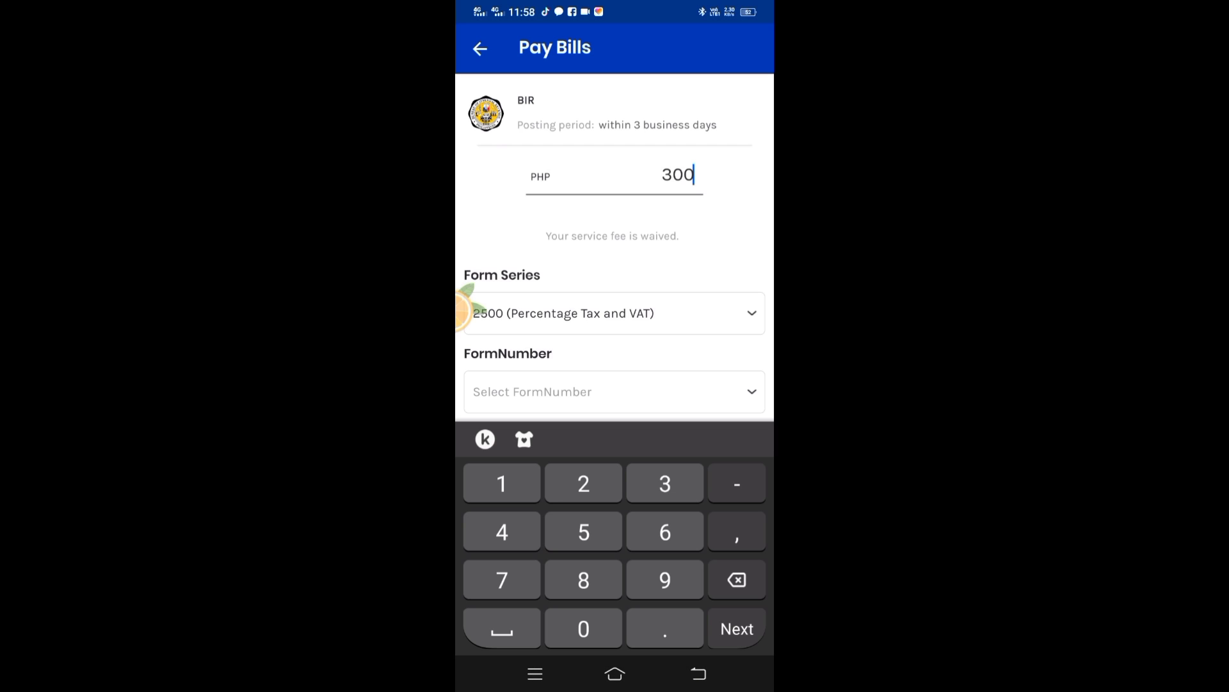
{"action": "mouse_move", "coordinate": [634, 329]}
{"action": "left_mouse_down"}
{"action": "mouse_move", "coordinate": [631, 258]}
{"action": "mouse_move", "coordinate": [629, 327]}
{"action": "left_mouse_up"}
{"action": "left_click", "coordinate": [738, 387]}
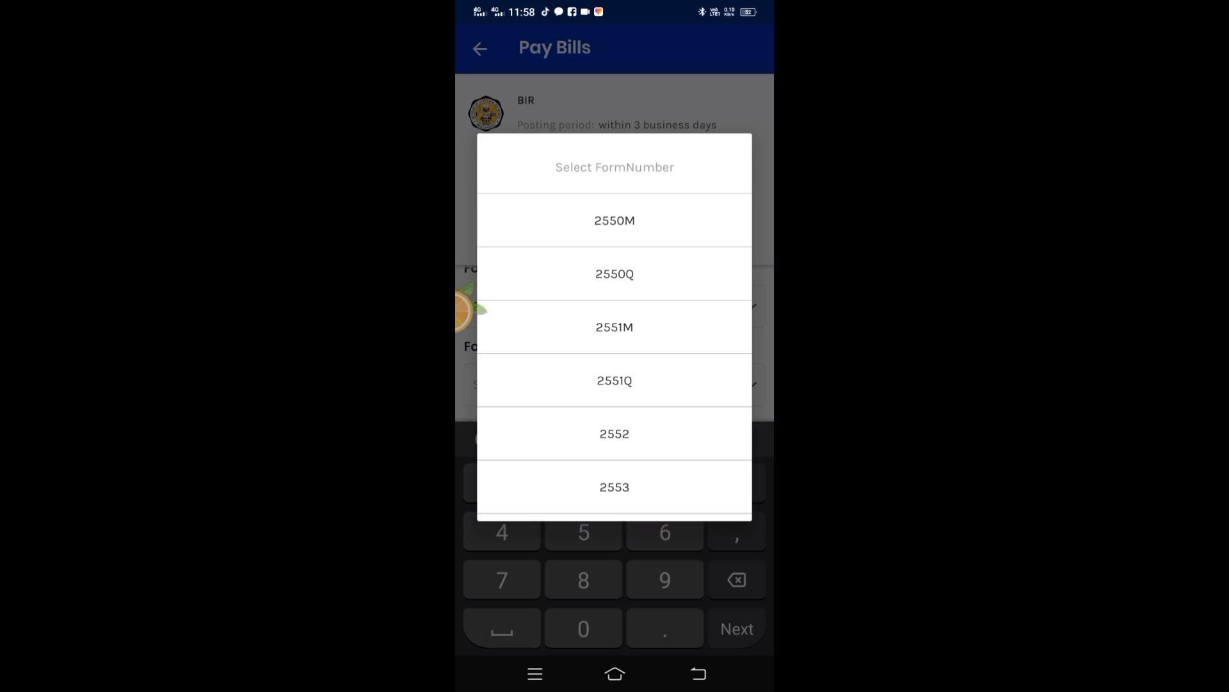
{"action": "left_click", "coordinate": [614, 381]}
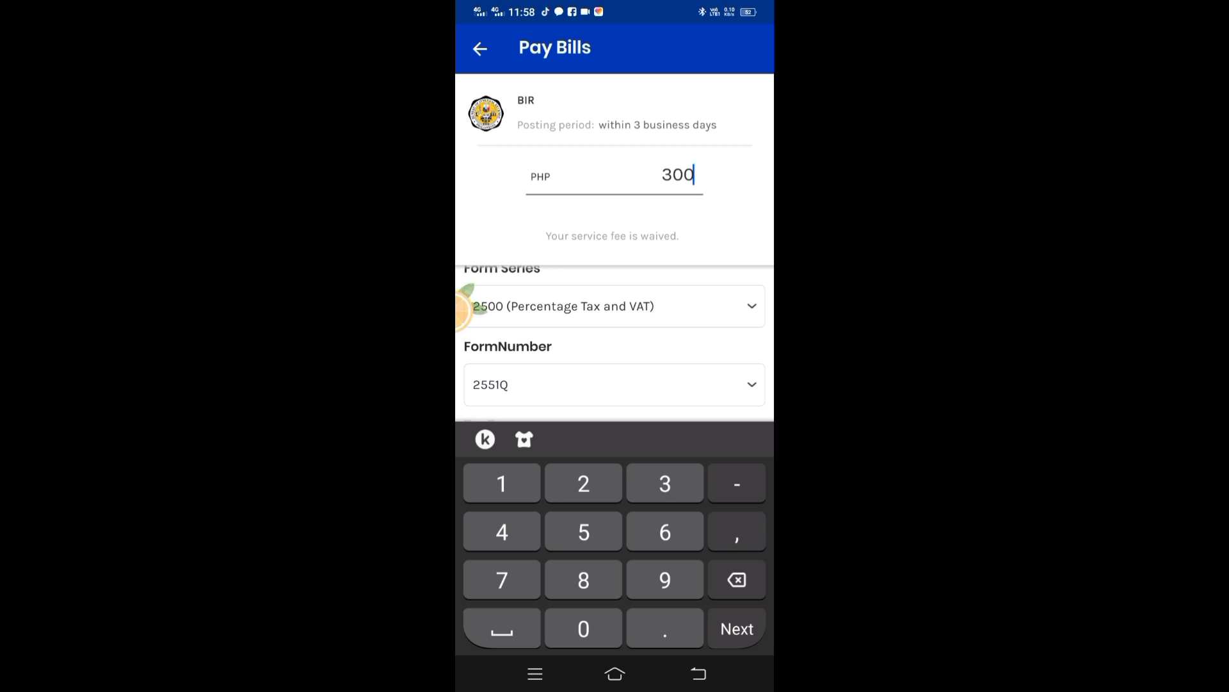
{"action": "scroll", "coordinate": [685, 356], "scroll_direction": "down", "scroll_amount": 2}
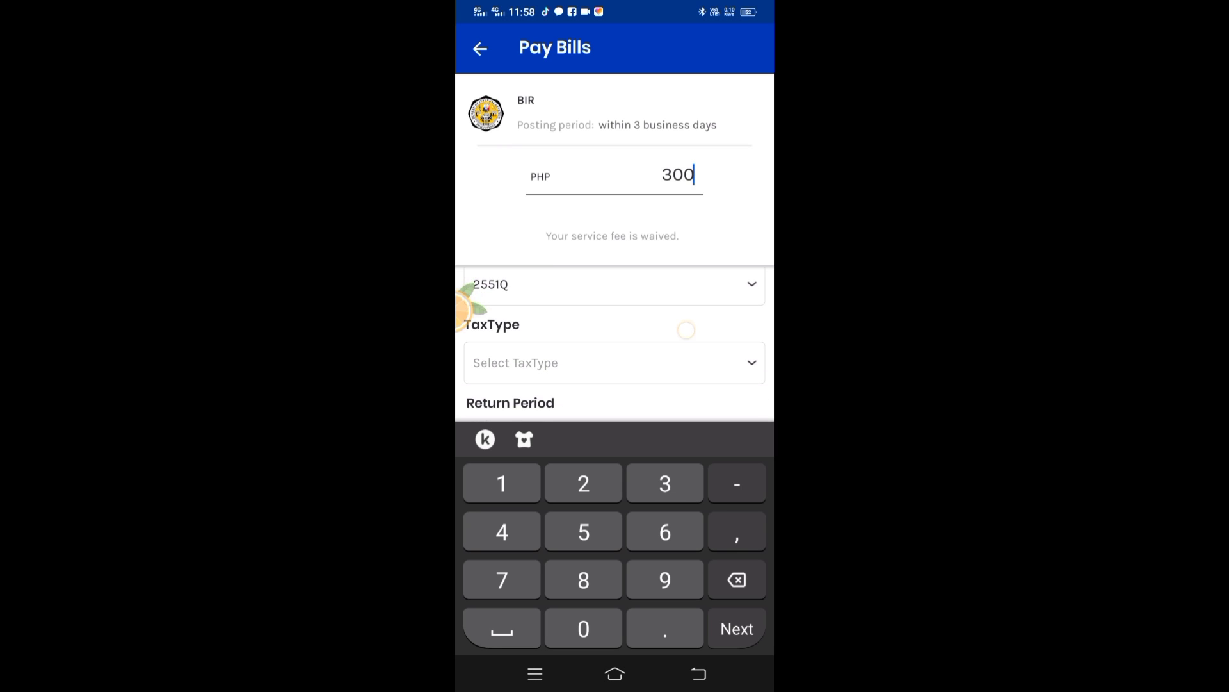
{"action": "left_click", "coordinate": [609, 358]}
{"action": "left_click", "coordinate": [629, 357]}
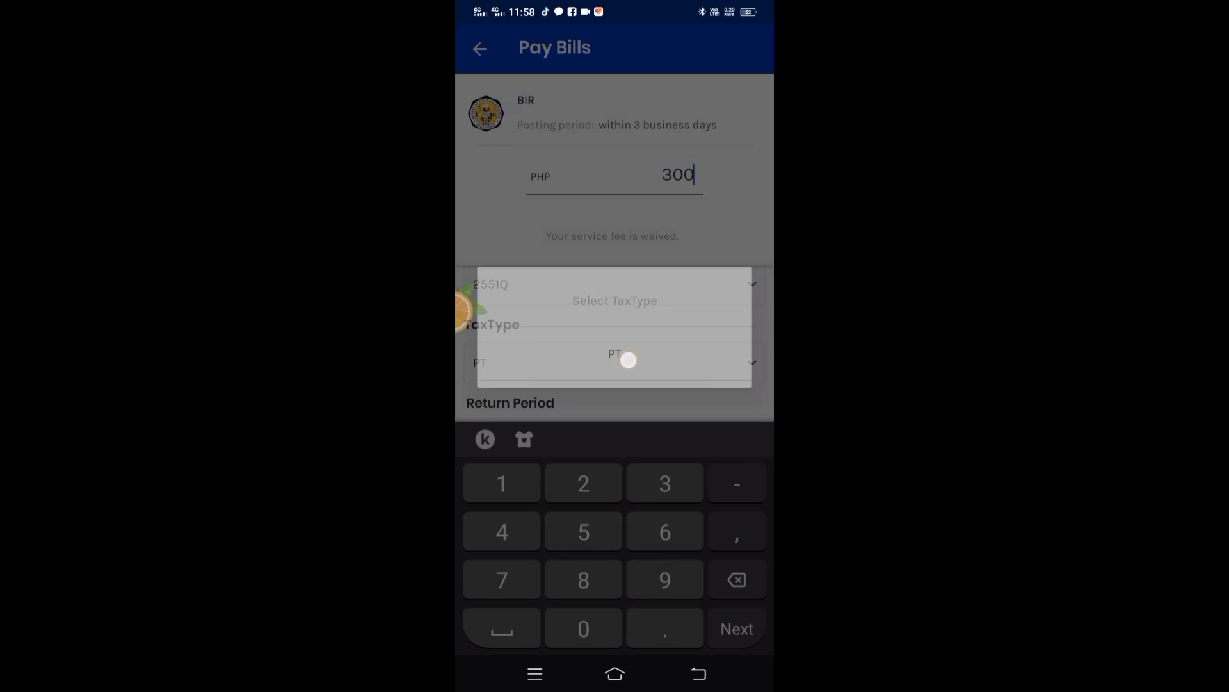
{"action": "scroll", "coordinate": [686, 317], "scroll_direction": "down", "scroll_amount": 2}
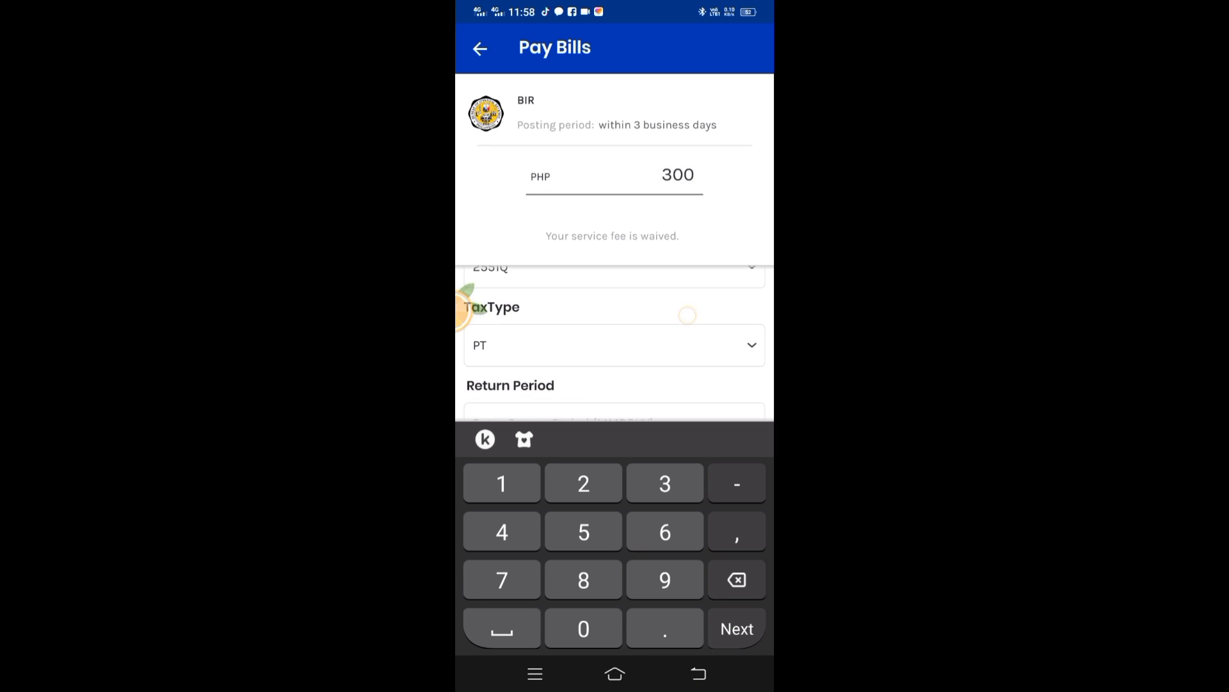
{"action": "left_click", "coordinate": [615, 353]}
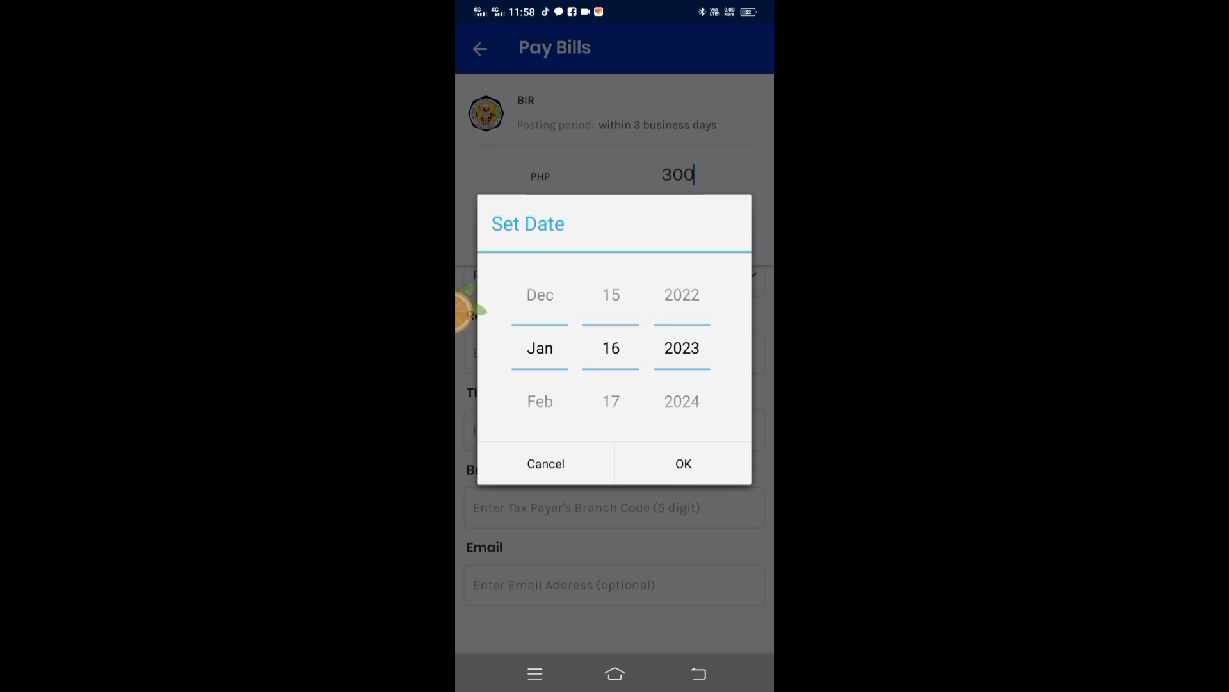
Roll the date wheels back to December 31, 2022 and confirm it as Return Period 123122
{"action": "scroll", "coordinate": [611, 348], "scroll_direction": "up", "scroll_amount": 10}
{"action": "scroll", "coordinate": [618, 396], "scroll_direction": "up", "scroll_amount": 2}
{"action": "scroll", "coordinate": [619, 395], "scroll_direction": "up", "scroll_amount": 2}
{"action": "scroll", "coordinate": [613, 383], "scroll_direction": "up", "scroll_amount": 1}
{"action": "scroll", "coordinate": [611, 385], "scroll_direction": "up", "scroll_amount": 1}
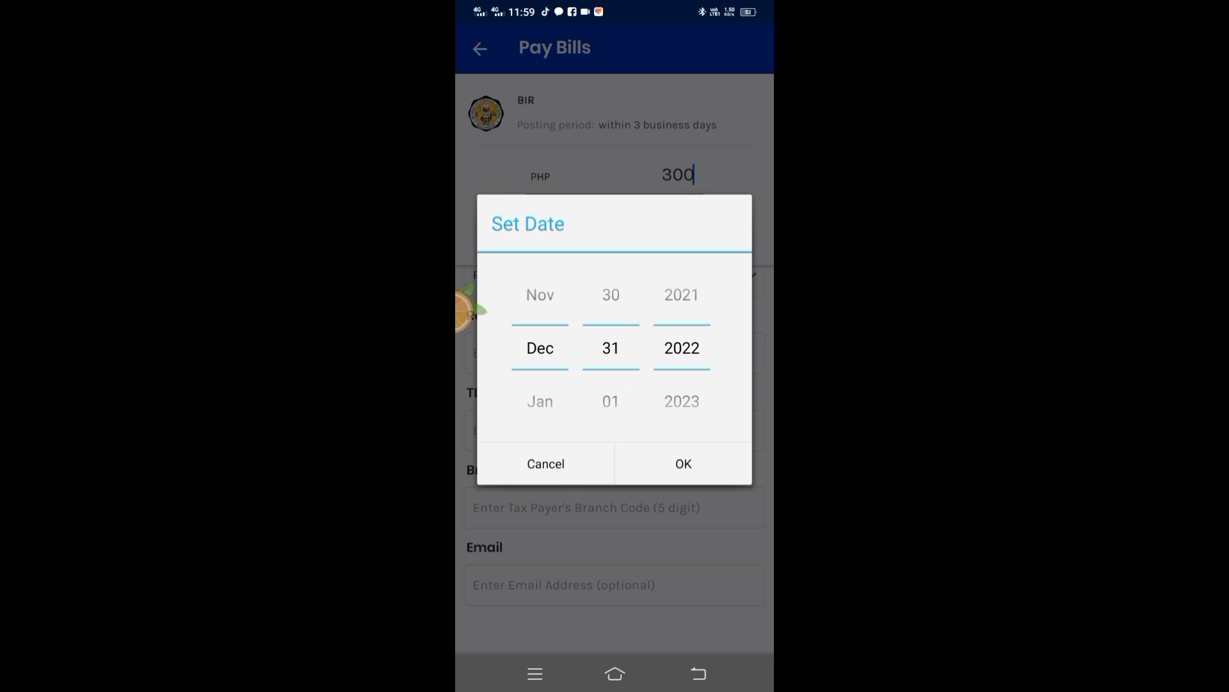
{"action": "left_click", "coordinate": [683, 464]}
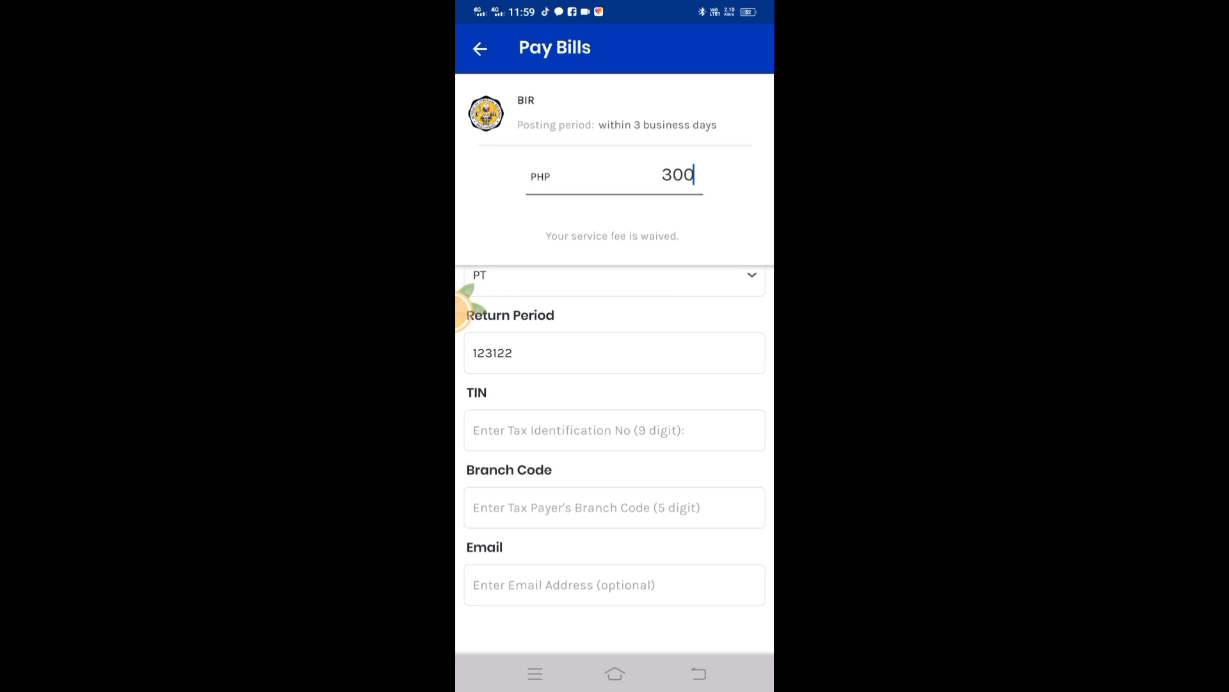
Enter the taxpayer's TIN in the GCash BIR payment form
{"action": "mouse_move", "coordinate": [517, 338]}
{"action": "left_mouse_down"}
{"action": "mouse_move", "coordinate": [490, 322]}
{"action": "mouse_move", "coordinate": [497, 363]}
{"action": "mouse_move", "coordinate": [481, 358]}
{"action": "mouse_move", "coordinate": [545, 353]}
{"action": "mouse_move", "coordinate": [497, 358]}
{"action": "mouse_move", "coordinate": [514, 387]}
{"action": "mouse_move", "coordinate": [525, 360]}
{"action": "mouse_move", "coordinate": [511, 383]}
{"action": "mouse_move", "coordinate": [548, 390]}
{"action": "mouse_move", "coordinate": [547, 359]}
{"action": "mouse_move", "coordinate": [505, 384]}
{"action": "mouse_move", "coordinate": [540, 338]}
{"action": "left_mouse_up"}
{"action": "left_click_drag", "start_coordinate": [676, 467], "coordinate": [689, 382]}
{"action": "left_click", "coordinate": [689, 383]}
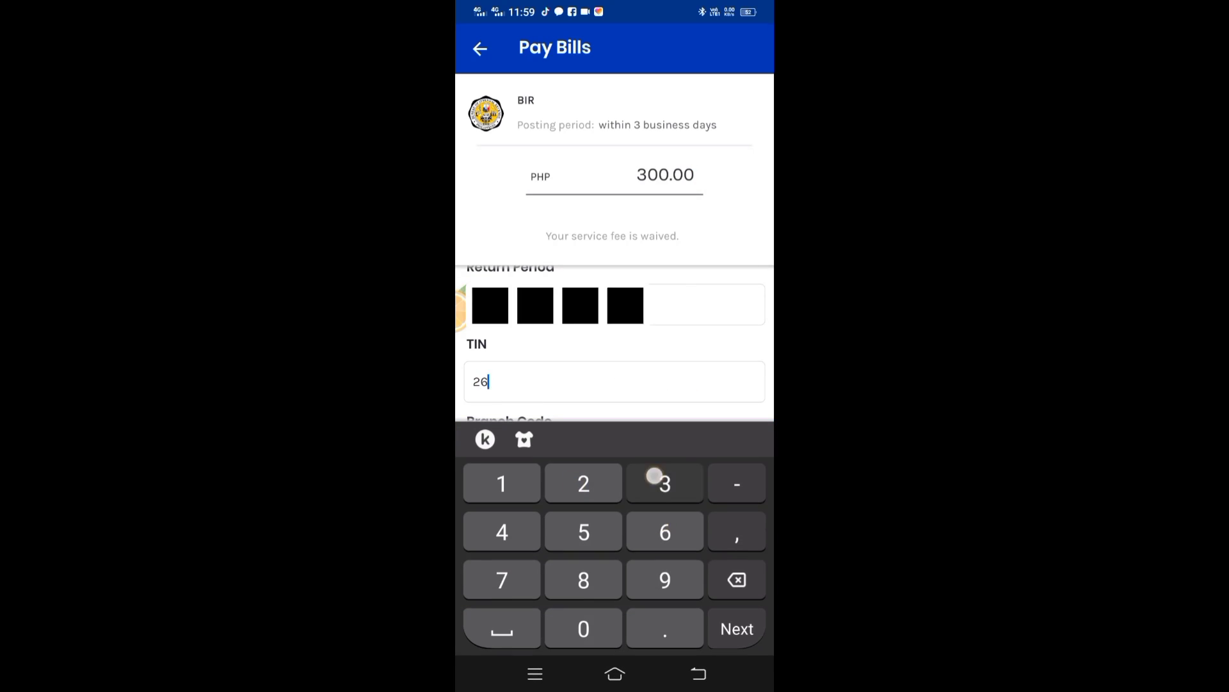
{"action": "left_click", "coordinate": [645, 422]}
Set Branch Code to 00000 and proceed to the PHP 300.00 confirmation page
{"action": "left_click", "coordinate": [693, 405]}
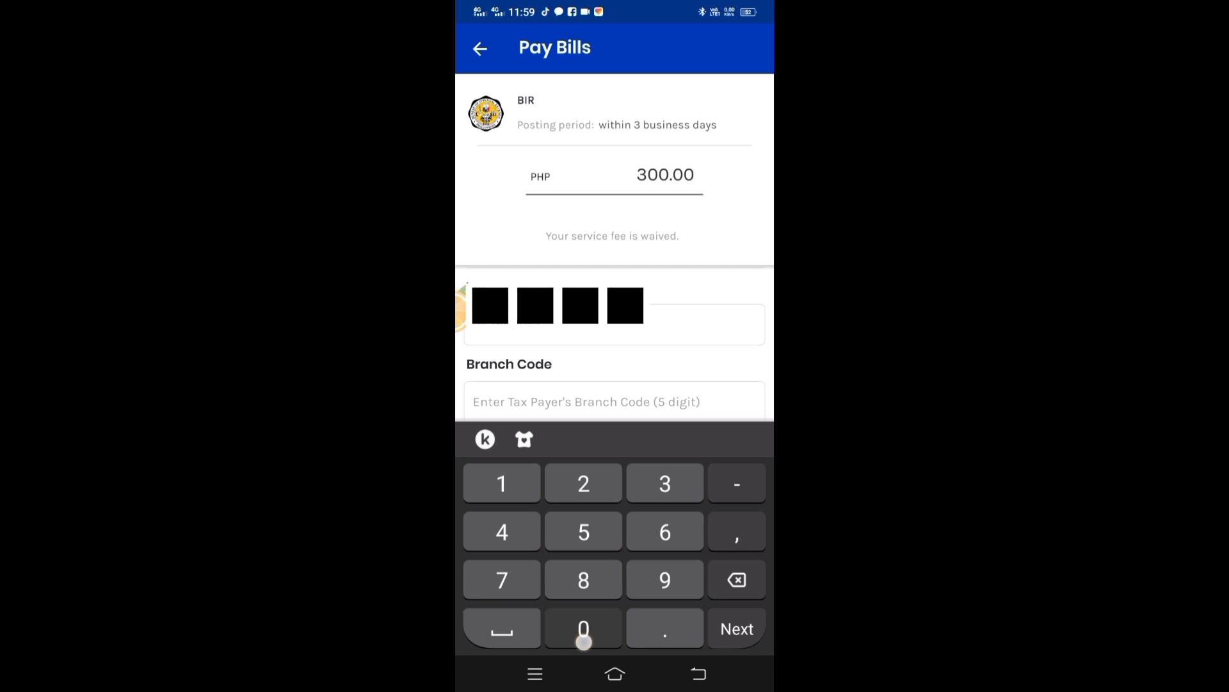
{"action": "type", "text": "000000"}
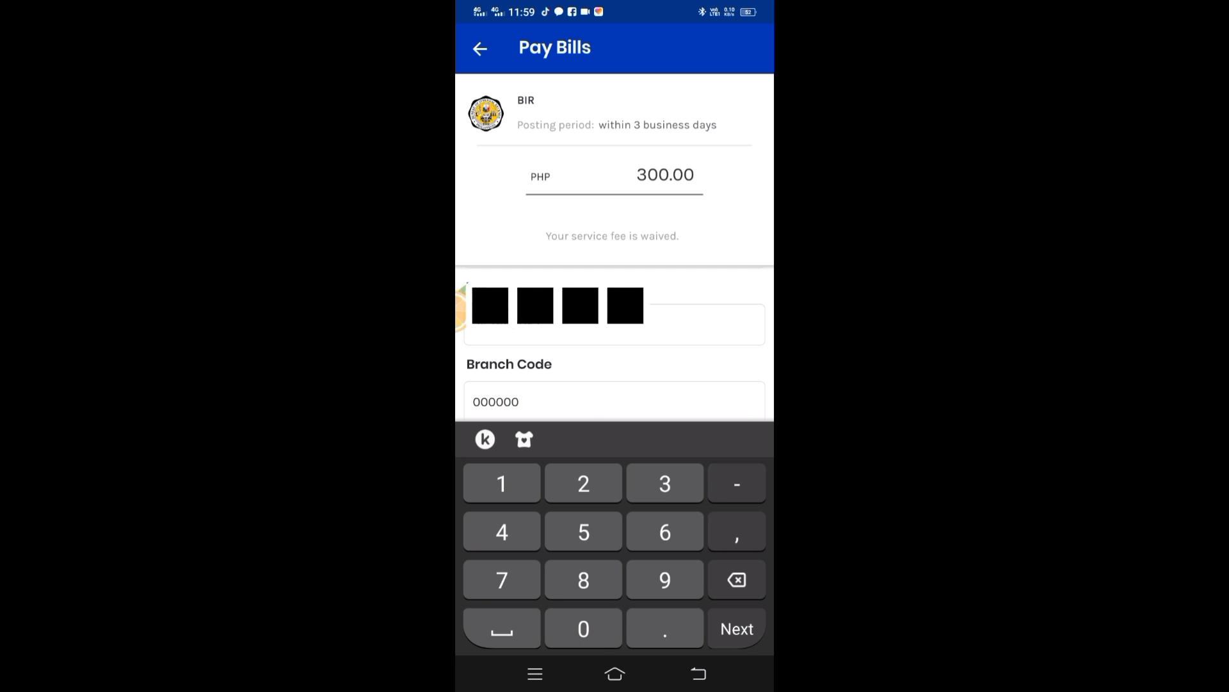
{"action": "key", "text": "BackSpace"}
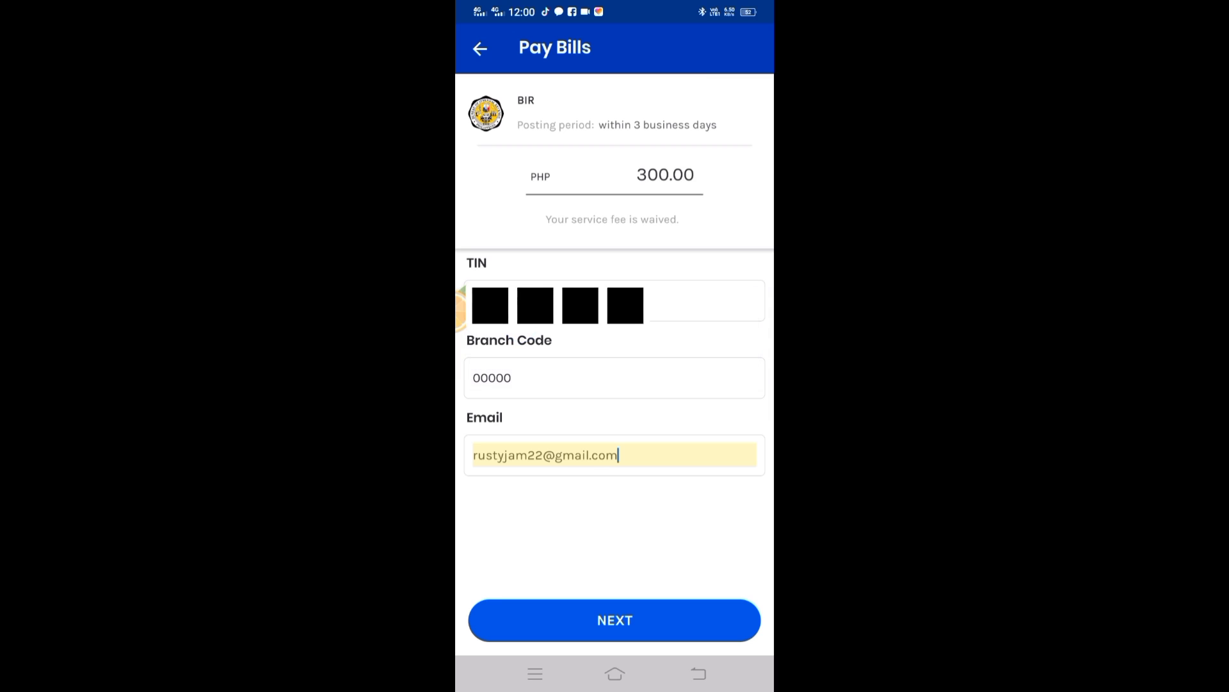
{"action": "left_click", "coordinate": [615, 620]}
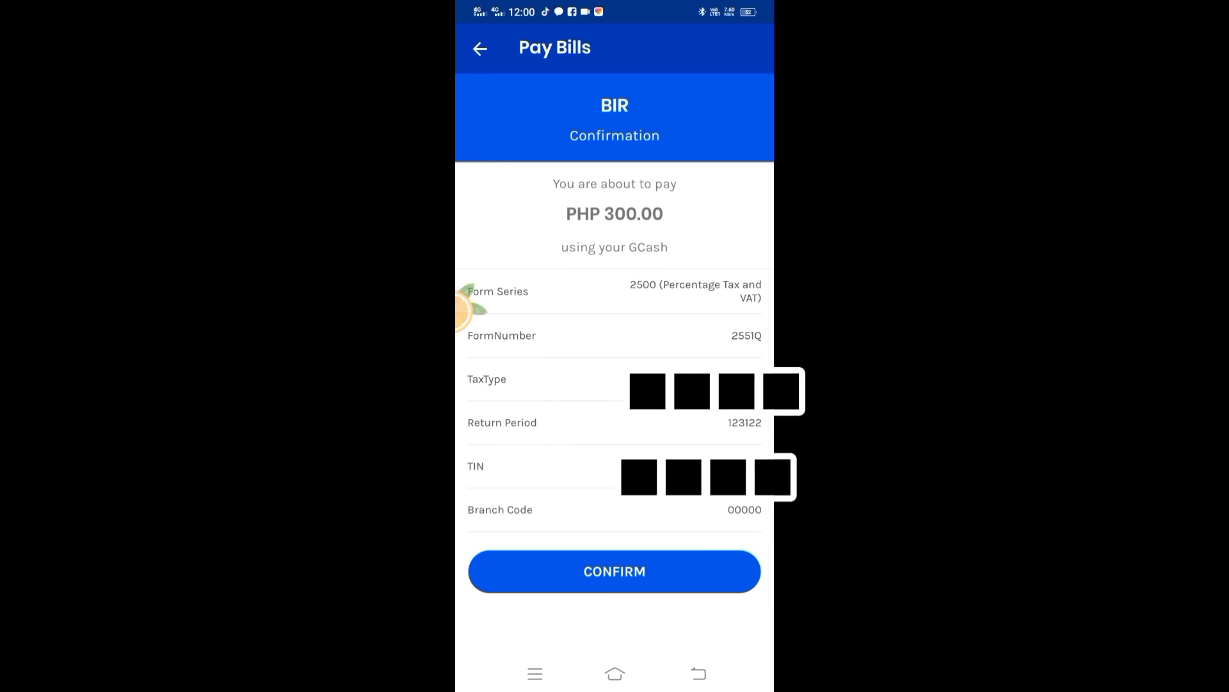
{"action": "scroll", "coordinate": [640, 288], "scroll_direction": "down", "scroll_amount": 2}
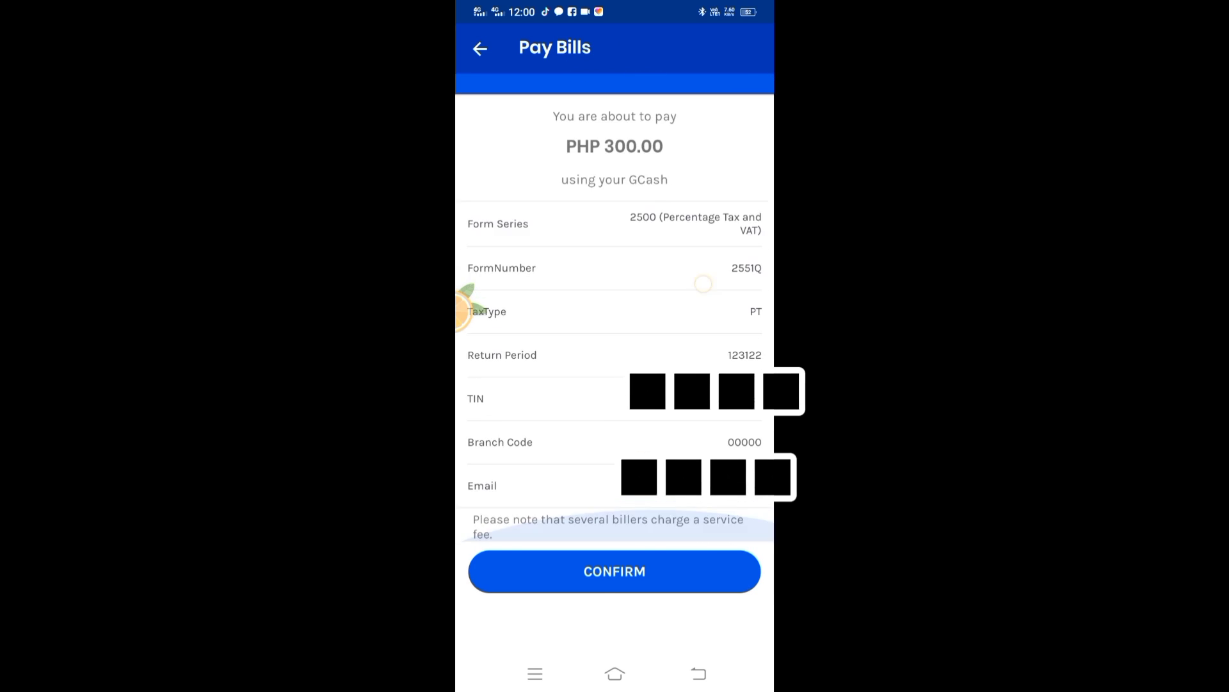
{"action": "mouse_move", "coordinate": [703, 284]}
{"action": "left_mouse_down"}
{"action": "mouse_move", "coordinate": [673, 266]}
{"action": "mouse_move", "coordinate": [632, 269]}
{"action": "mouse_move", "coordinate": [602, 292]}
{"action": "mouse_move", "coordinate": [621, 276]}
{"action": "left_mouse_up"}
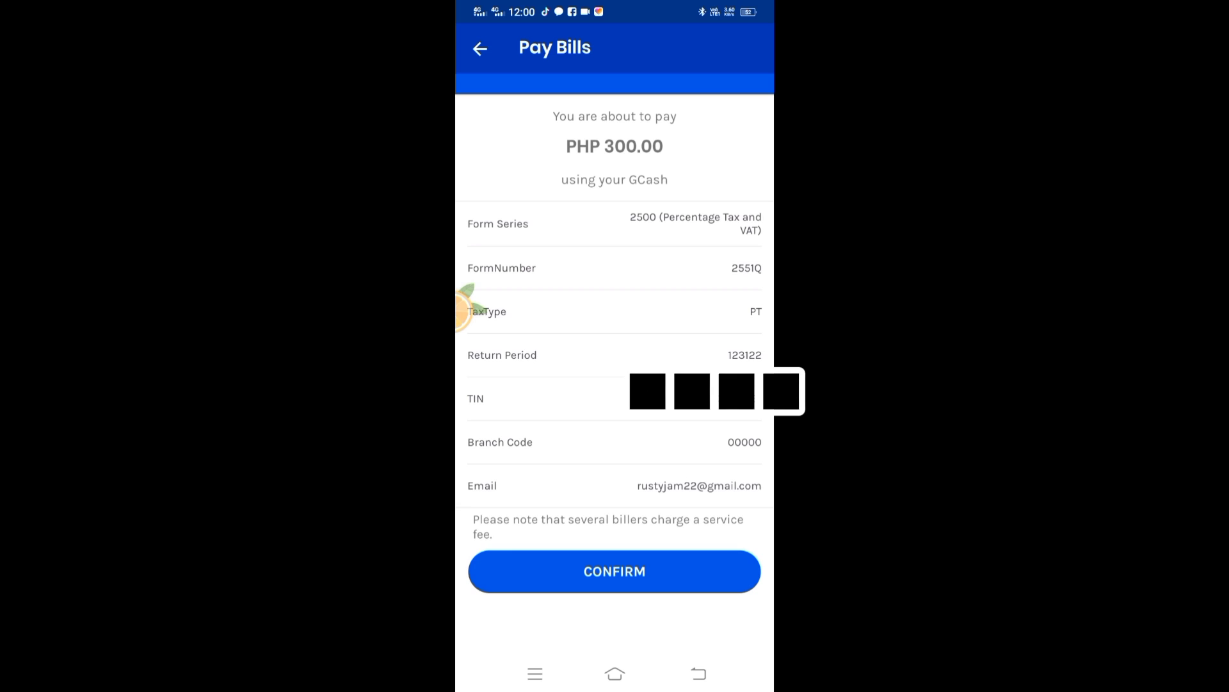
{"action": "scroll", "coordinate": [647, 310], "scroll_direction": "up", "scroll_amount": 1}
{"action": "scroll", "coordinate": [692, 282], "scroll_direction": "down", "scroll_amount": 1}
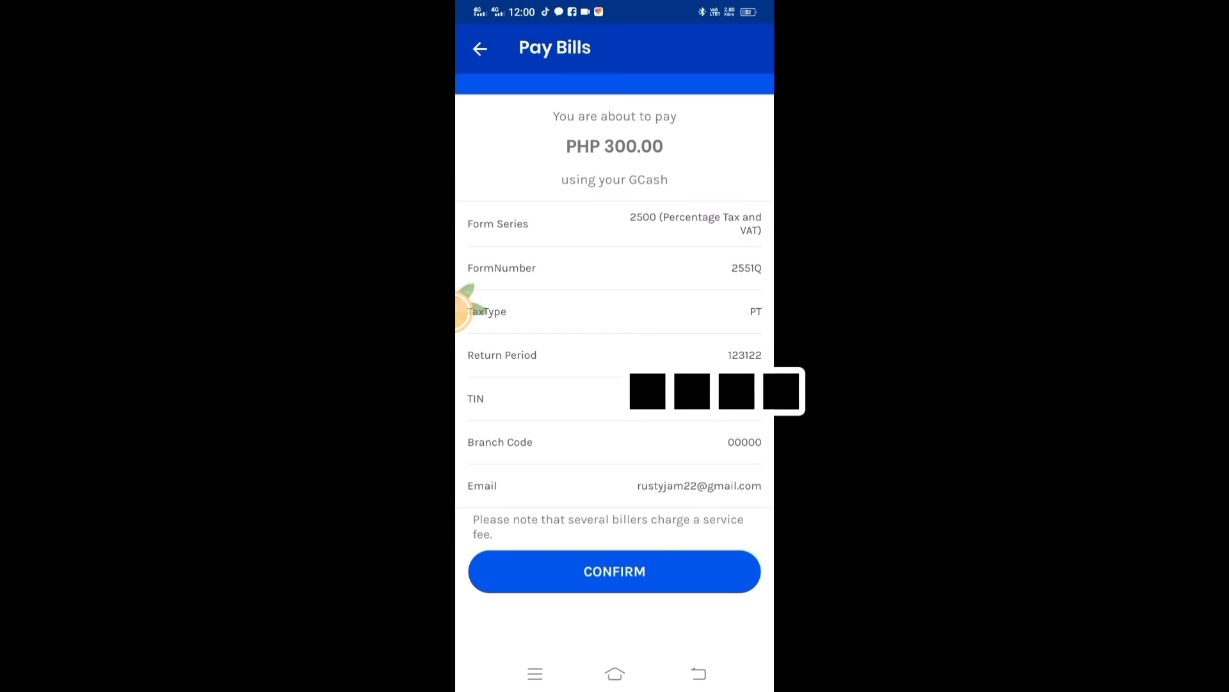